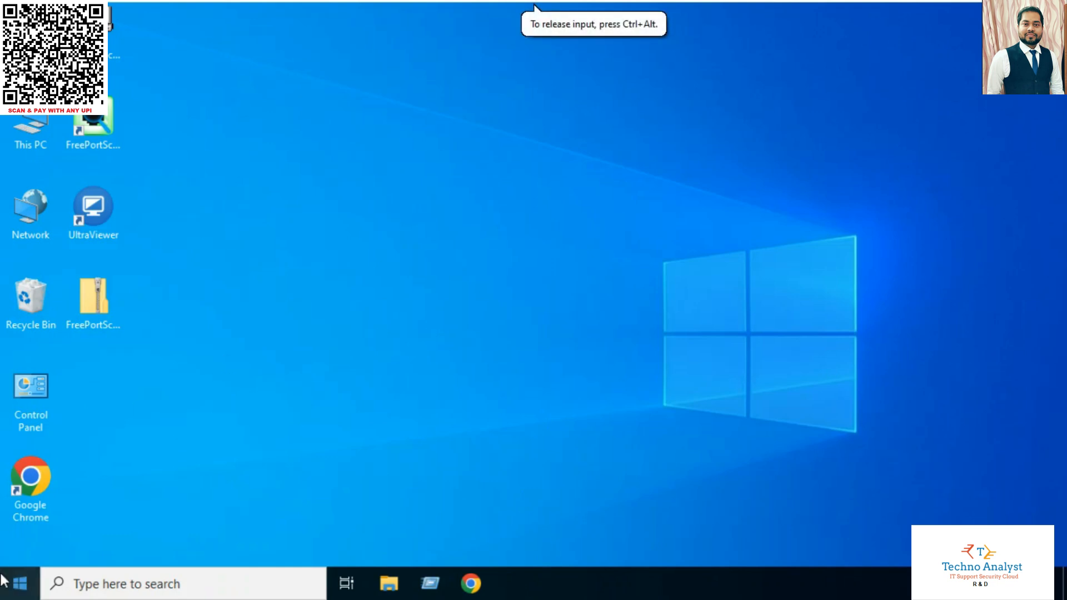
# Launch Server Manager from Start, dismiss the Windows Admin Center notice, and start Add Roles and Features
pyautogui.click(19, 583)
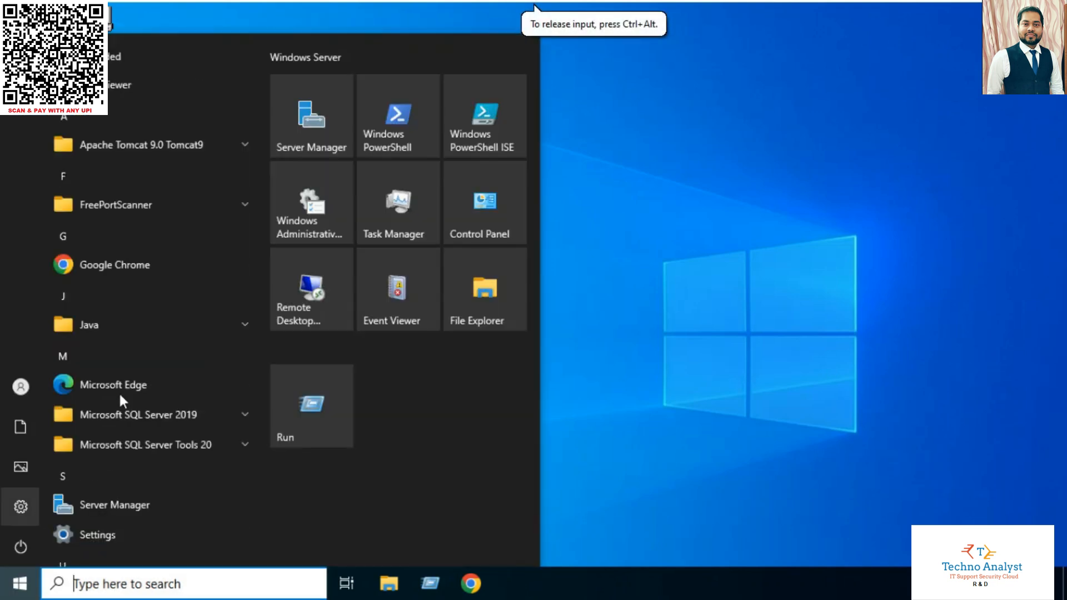
pyautogui.click(337, 105)
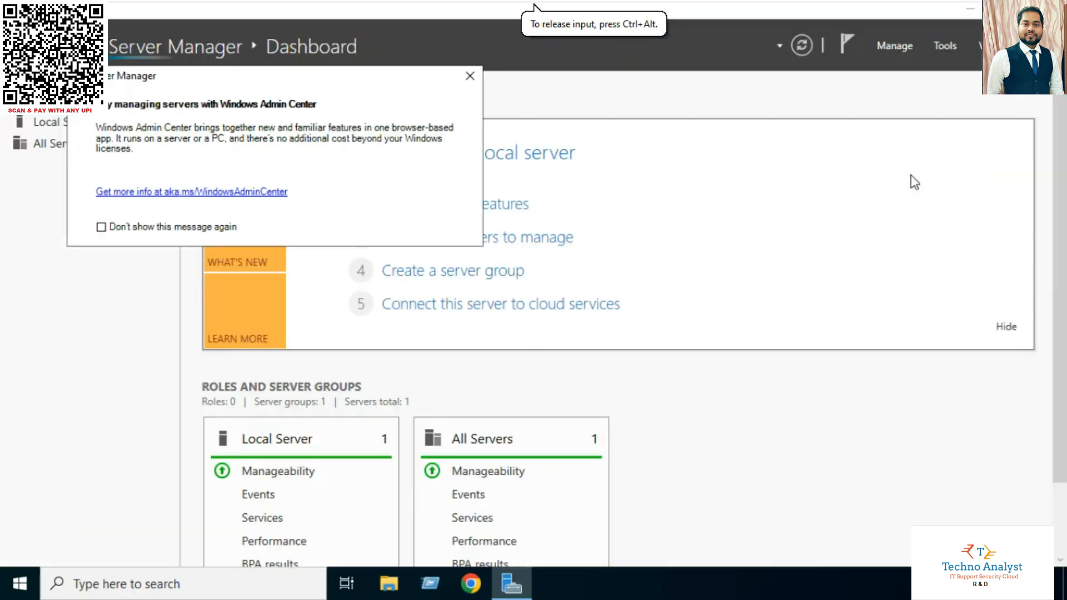
pyautogui.click(470, 75)
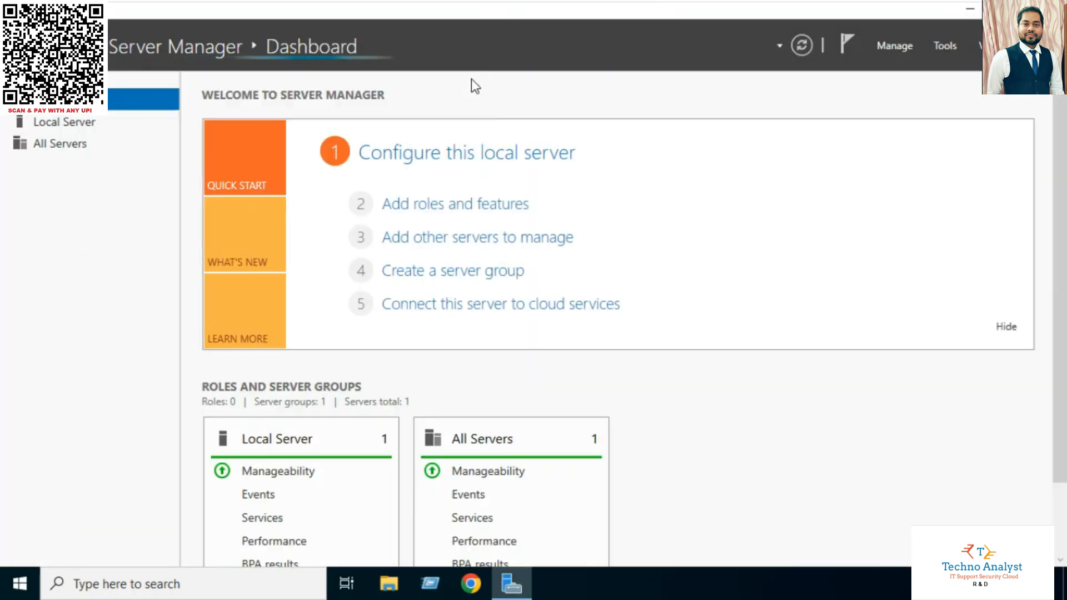
pyautogui.click(942, 44)
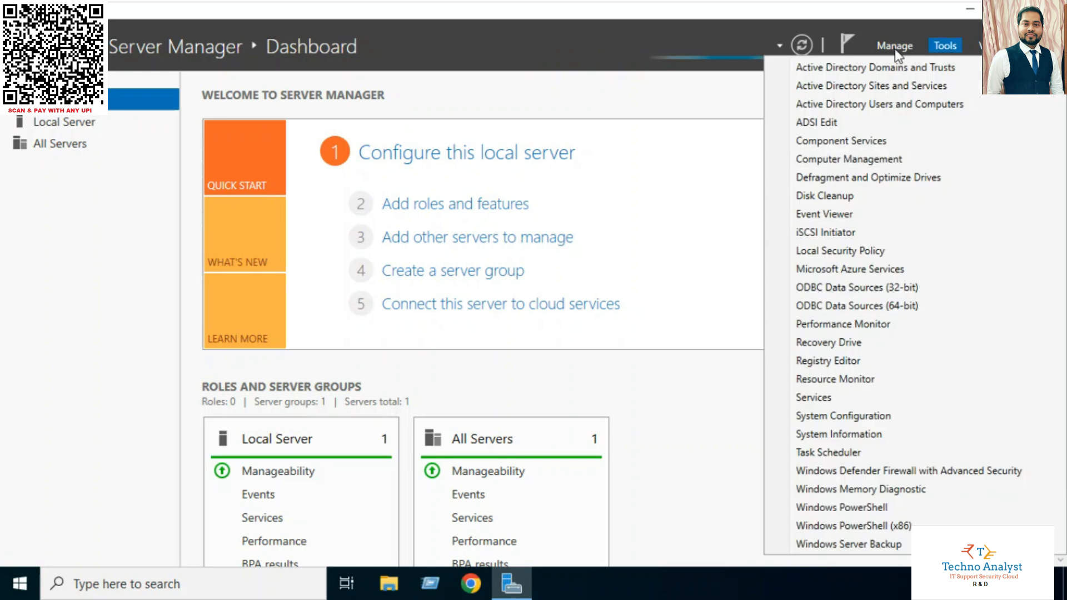
pyautogui.moveTo(911, 53)
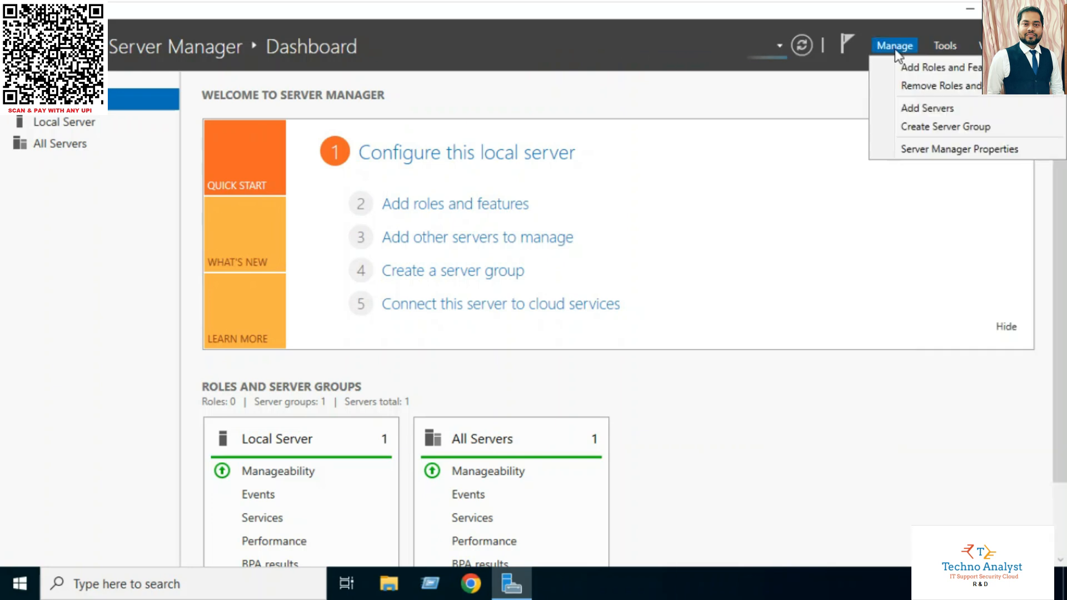
pyautogui.click(921, 69)
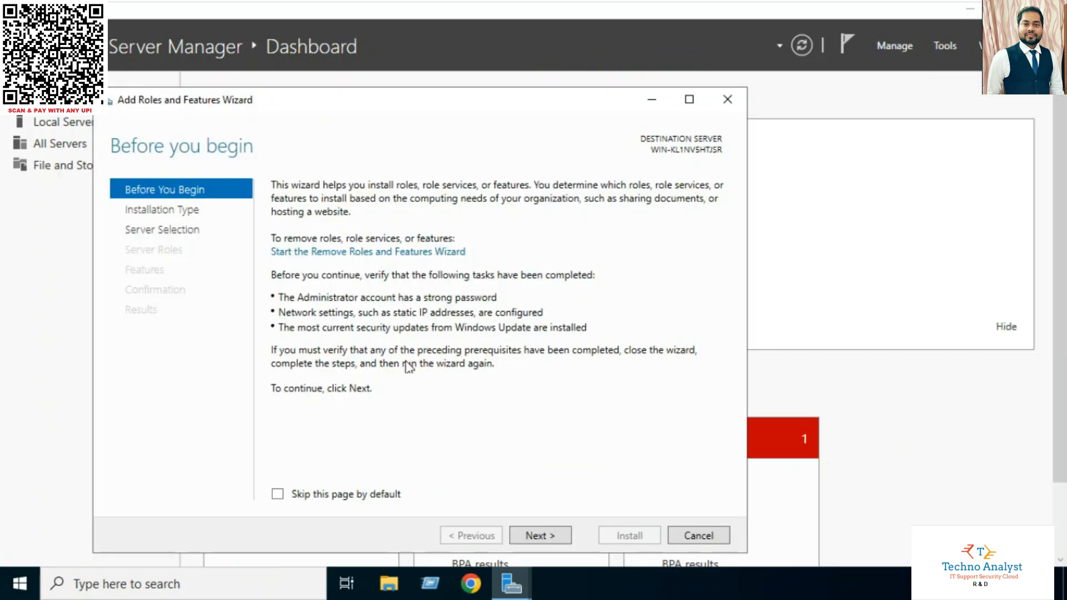
# Move past Before You Begin and keep Role-based or feature-based installation
pyautogui.click(537, 535)
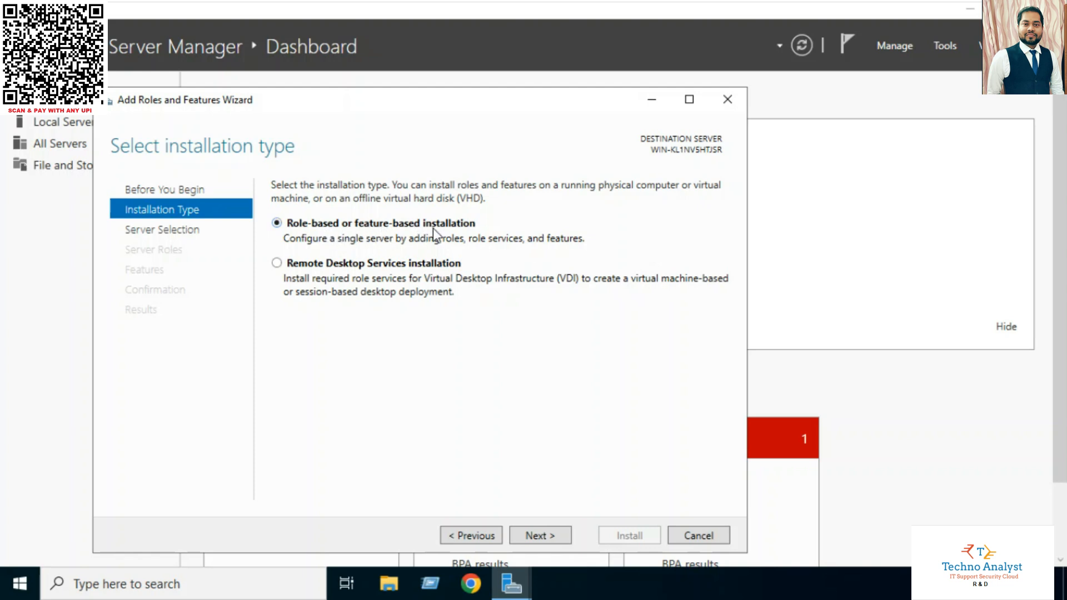
pyautogui.click(528, 536)
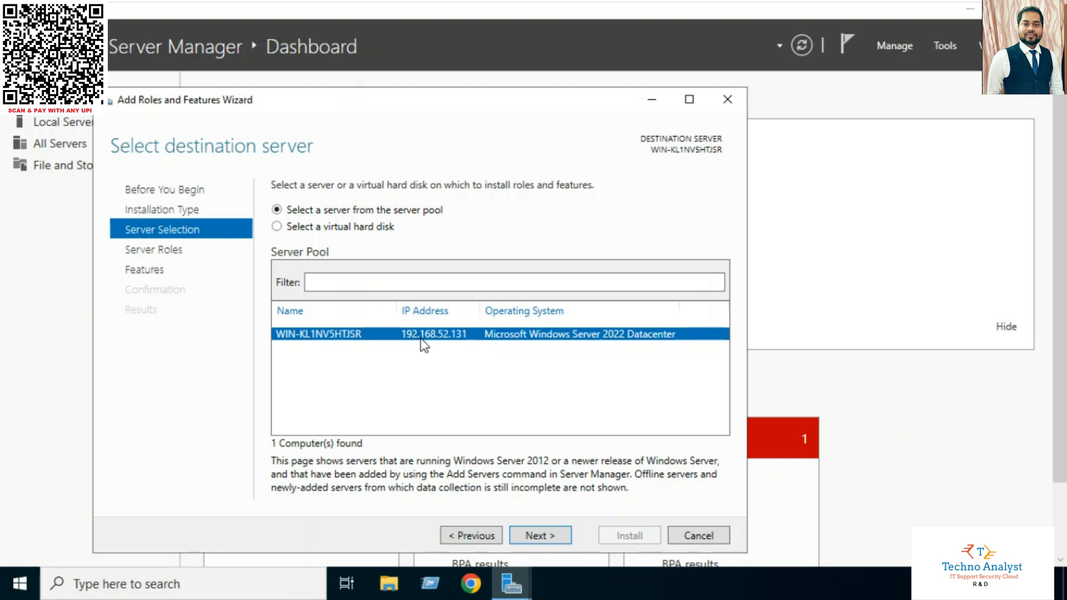
# Target the local server and tick Active Directory Domain Services and DNS Server with their required features
pyautogui.click(548, 534)
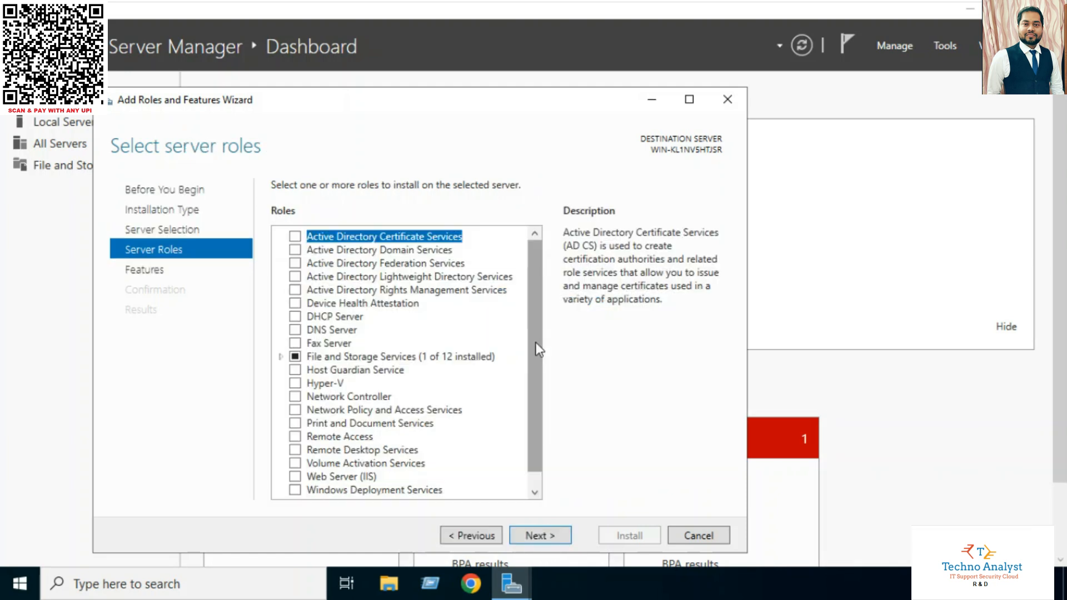
pyautogui.click(295, 251)
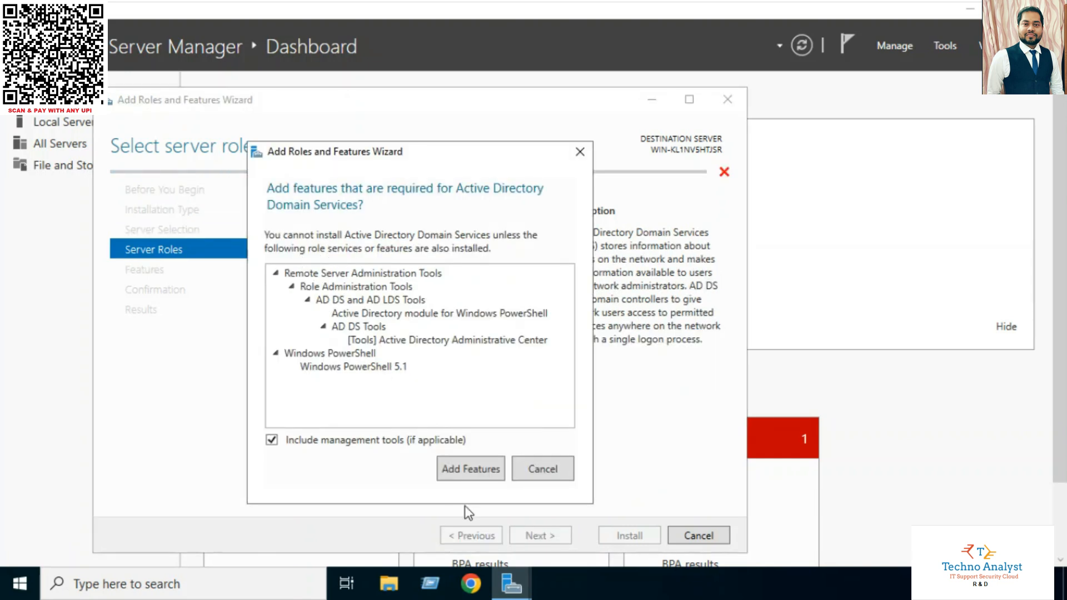
pyautogui.click(485, 472)
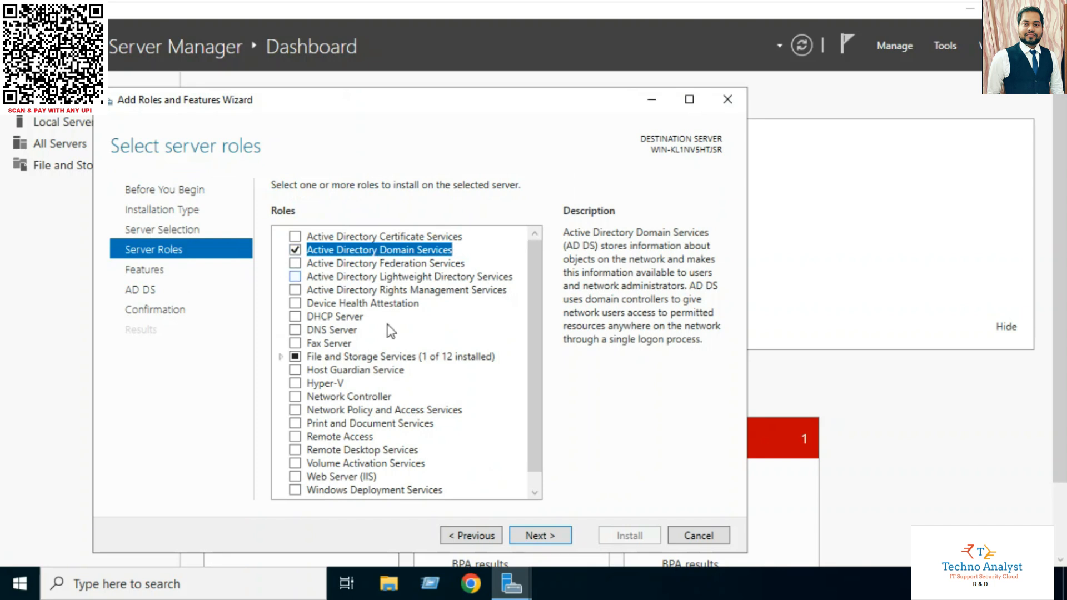
pyautogui.click(294, 330)
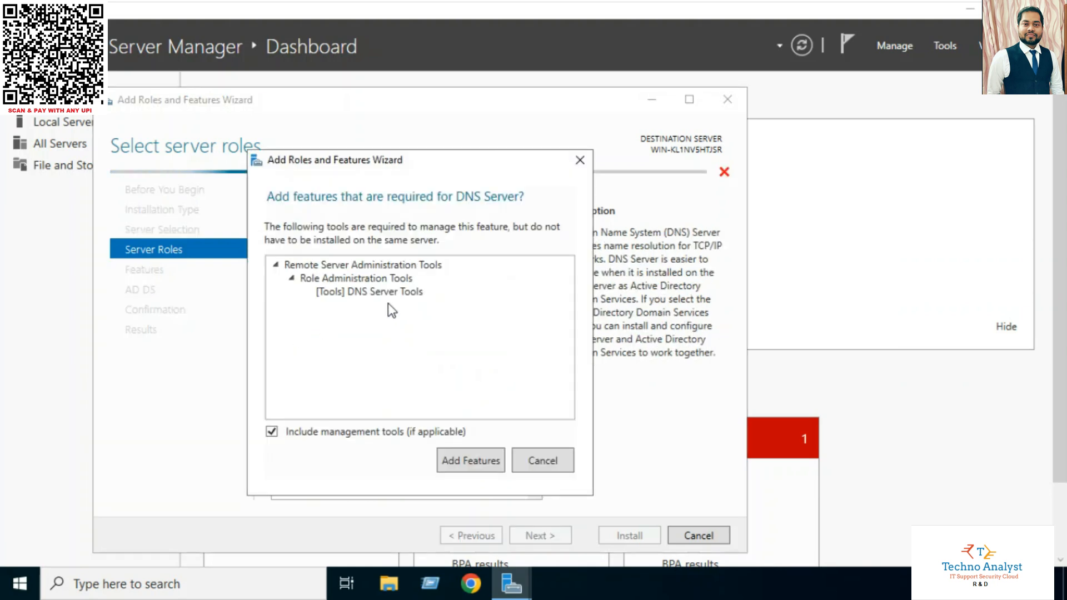
pyautogui.press('Return')
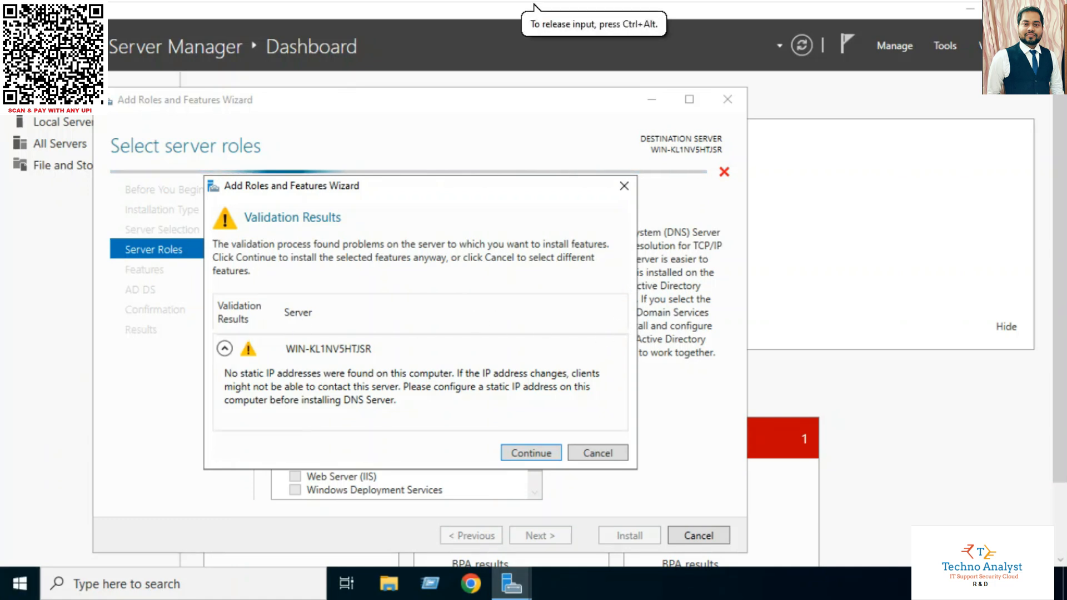
pyautogui.press('super+r')
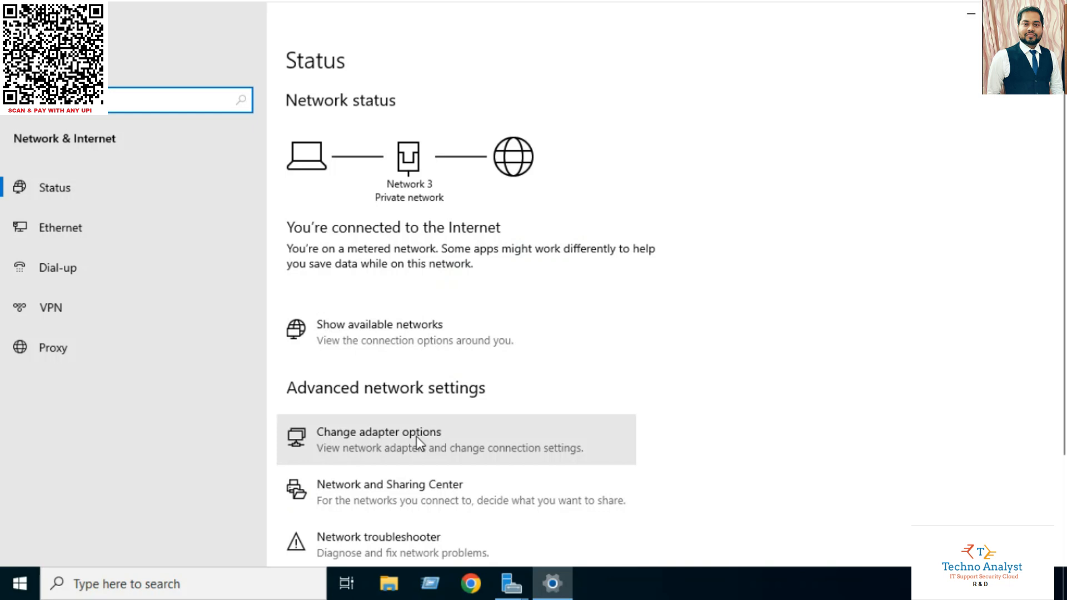
# Check the Ethernet0 adapter's connection status and current address details
pyautogui.click(416, 436)
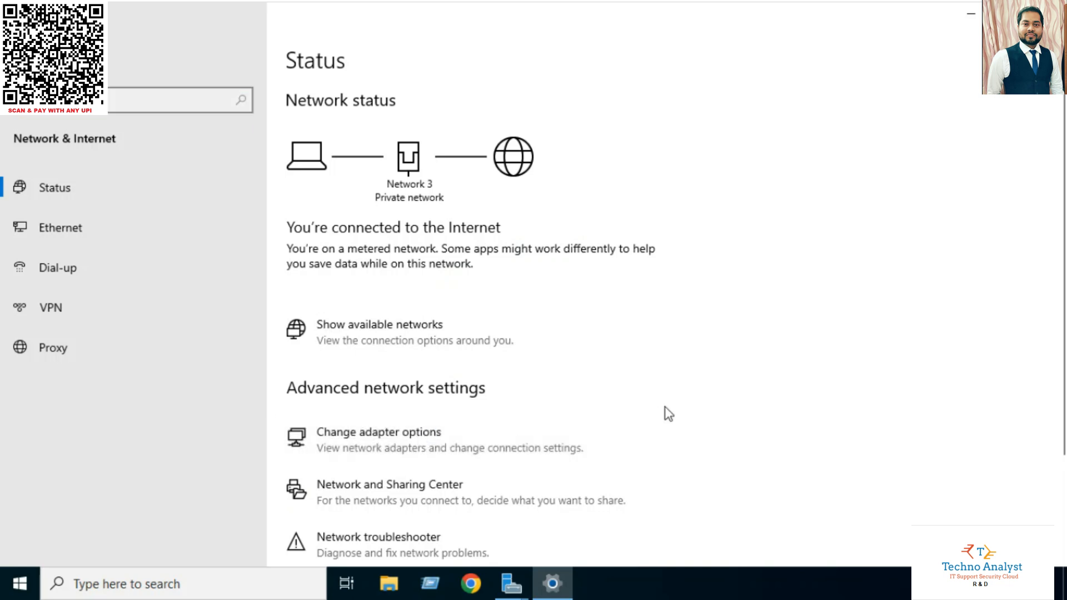
pyautogui.rightClick(343, 180)
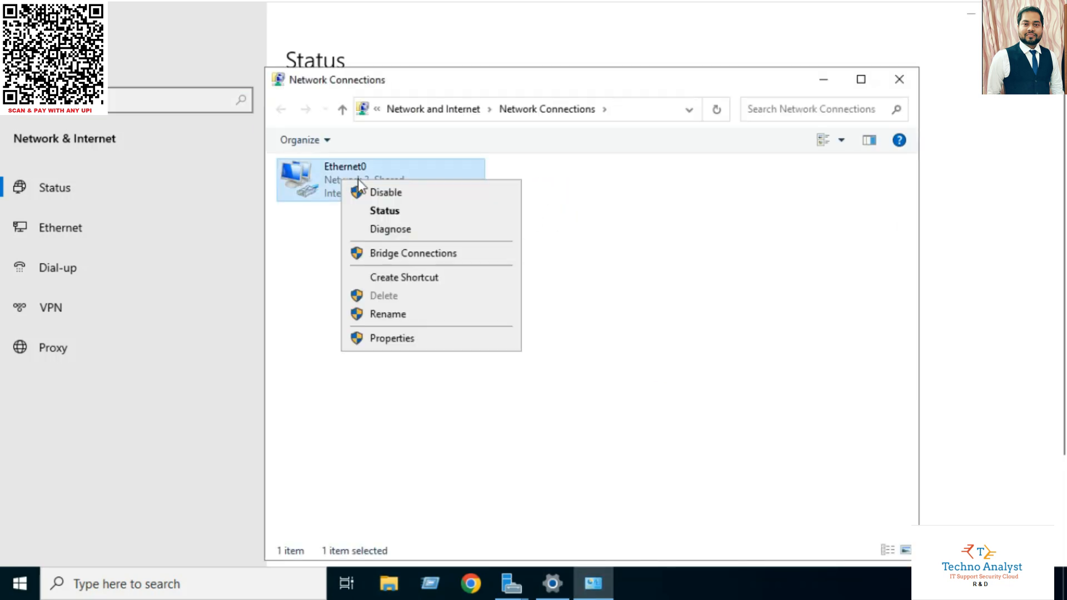
pyautogui.click(389, 214)
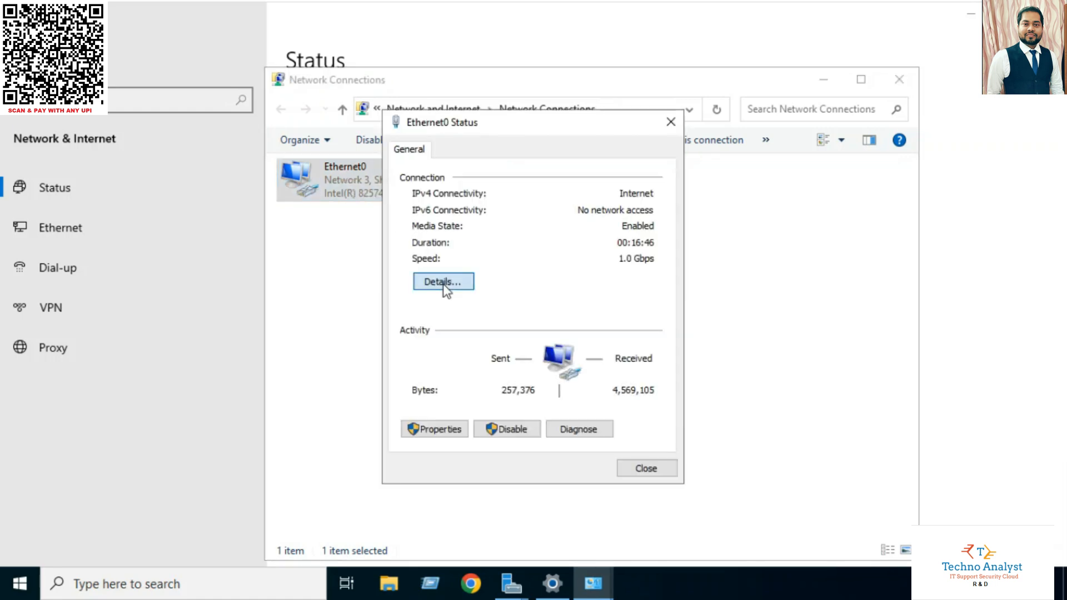
pyautogui.click(444, 284)
pyautogui.click(629, 471)
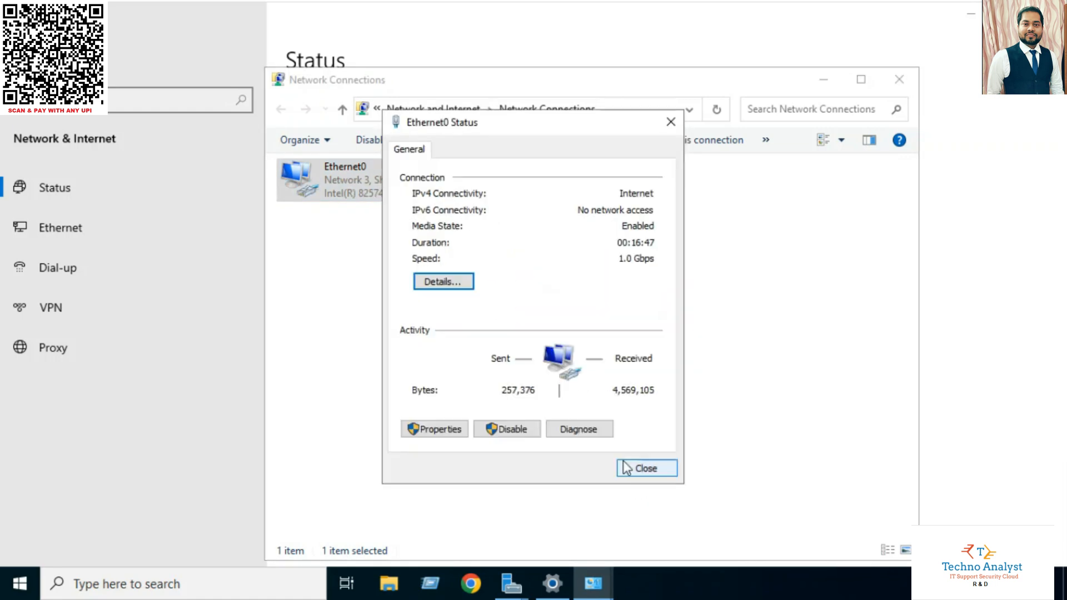
# Give Ethernet0 the static IPv4 address 192.168.1.45 with subnet mask 255.255.255.0
pyautogui.click(434, 428)
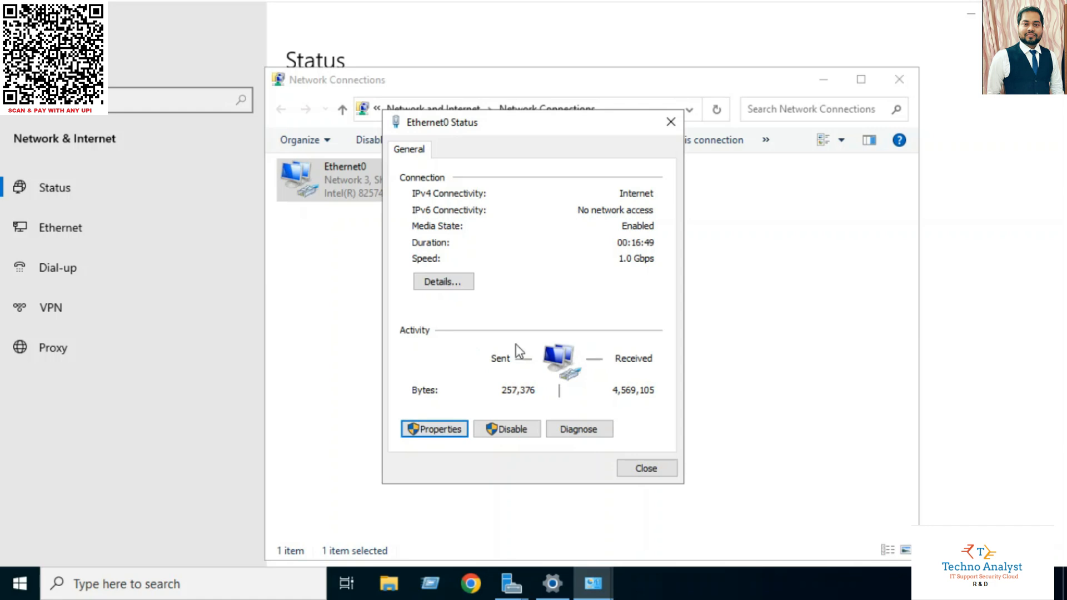
pyautogui.click(581, 313)
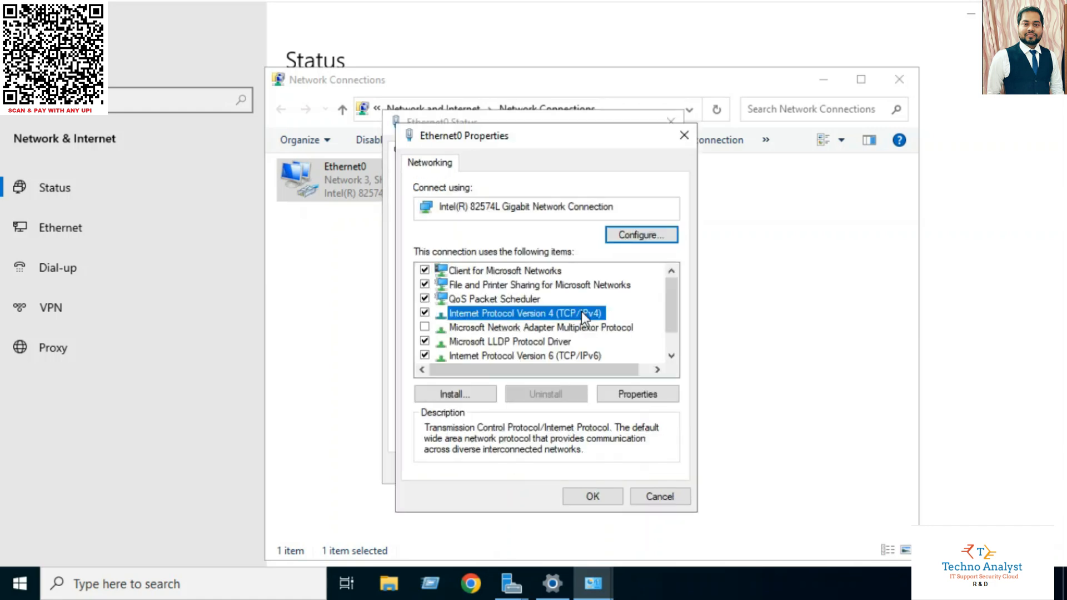
pyautogui.click(633, 391)
pyautogui.click(516, 312)
pyautogui.click(614, 332)
pyautogui.write('192 . 168 . 1 . ')
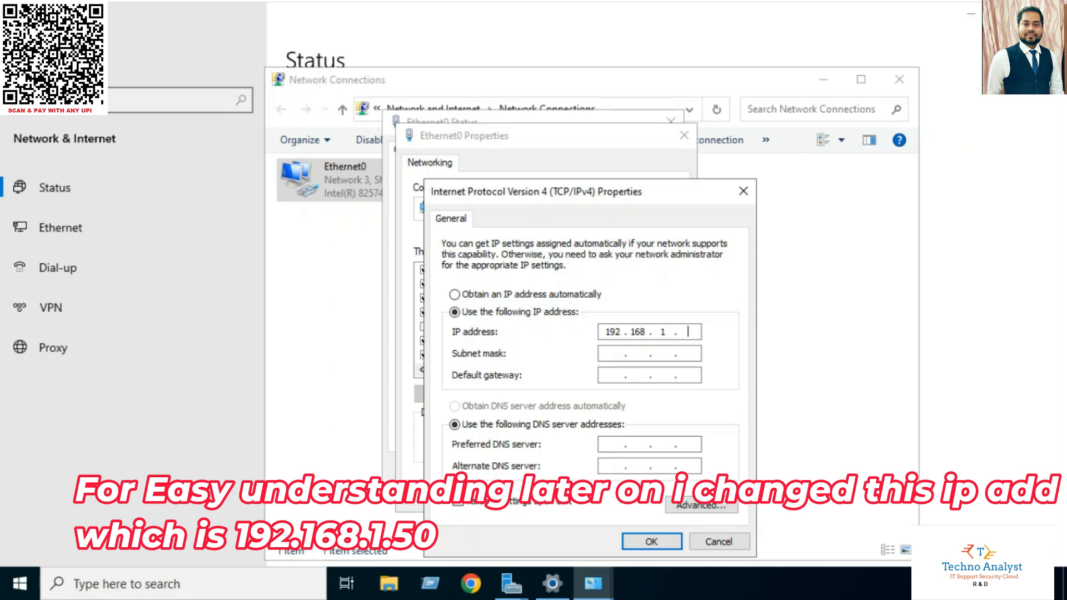
pyautogui.write('45')
pyautogui.click(606, 359)
pyautogui.click(645, 541)
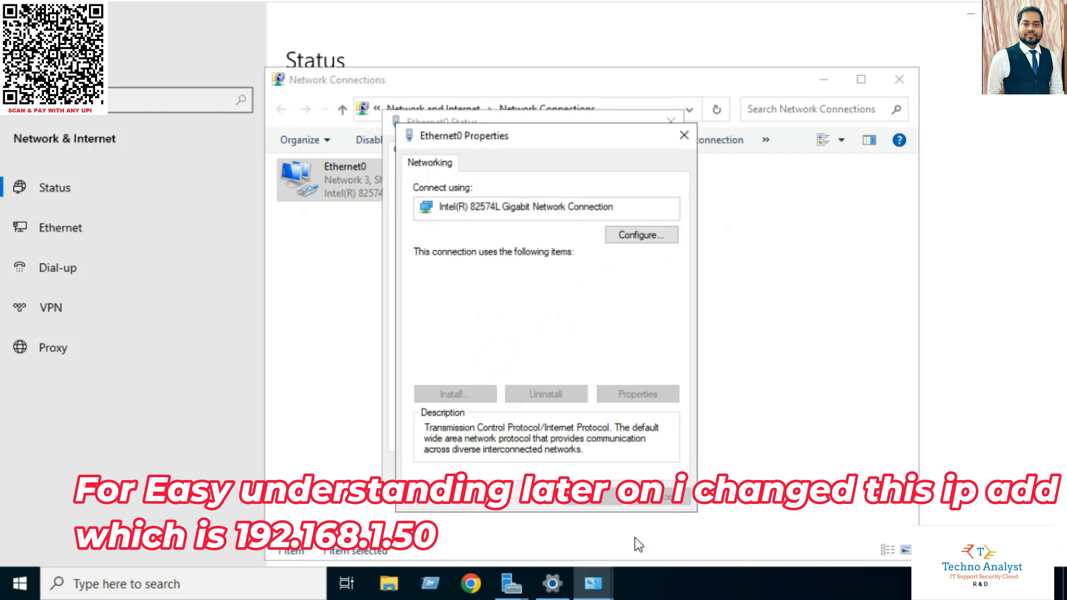
# Close the adapter properties, Ethernet0 Status, Network Connections and Settings windows
pyautogui.click(582, 503)
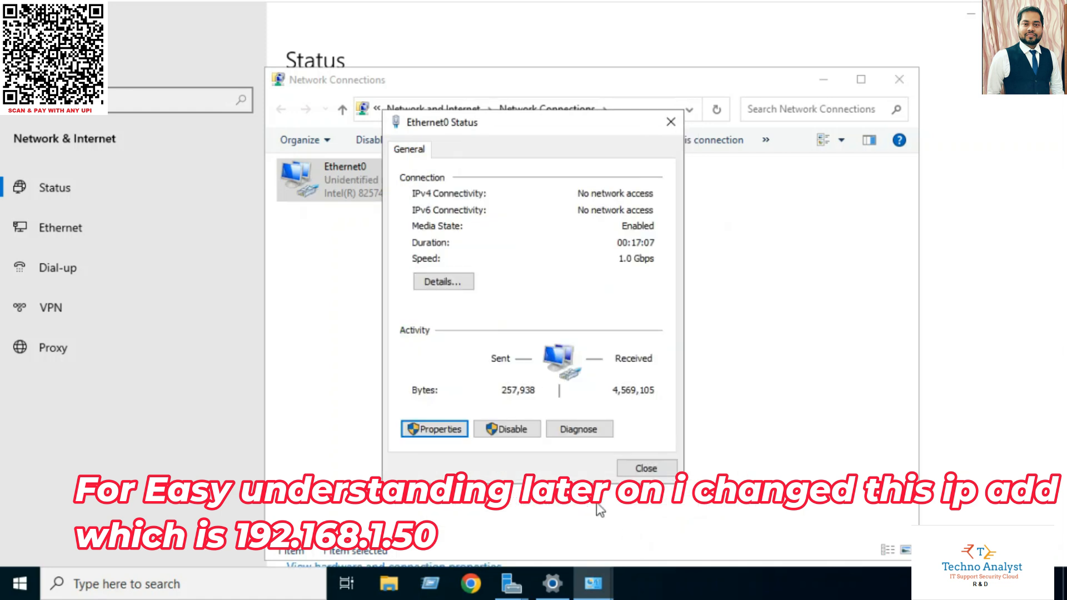
pyautogui.click(639, 468)
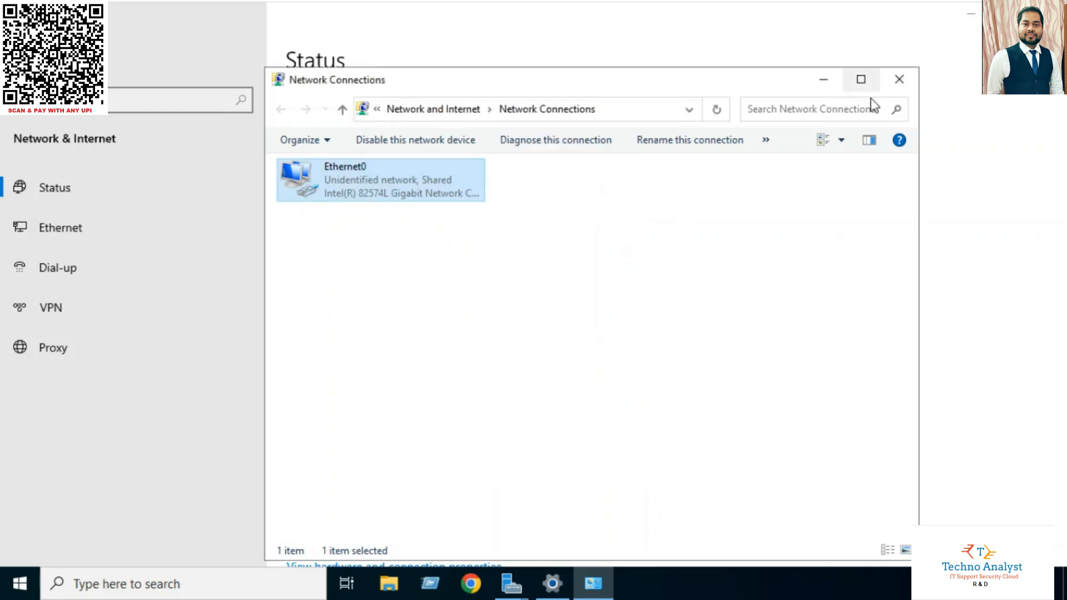
pyautogui.click(896, 80)
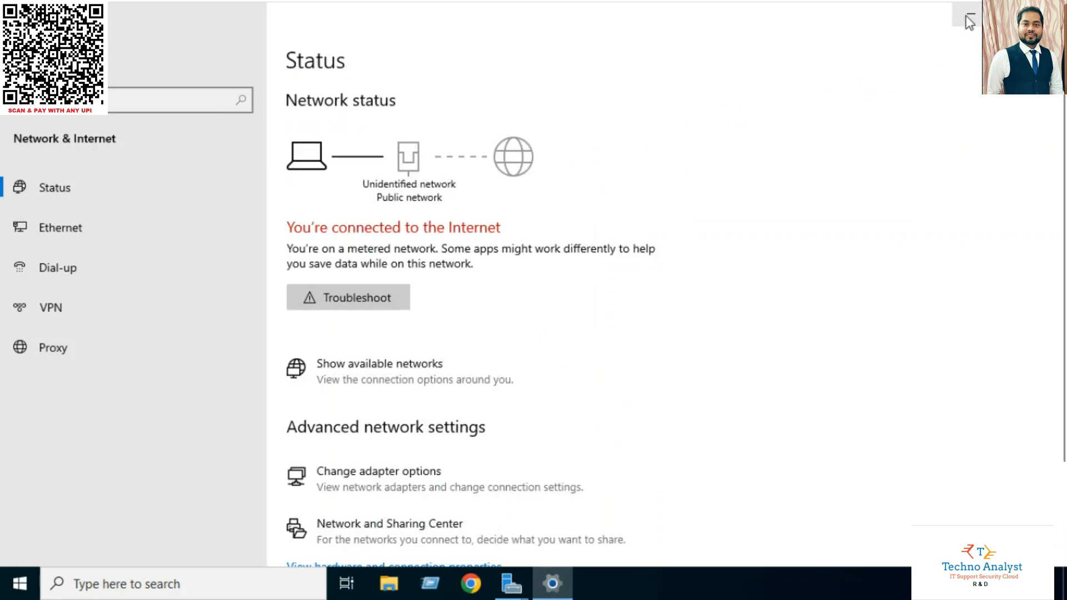
pyautogui.moveTo(940, 33)
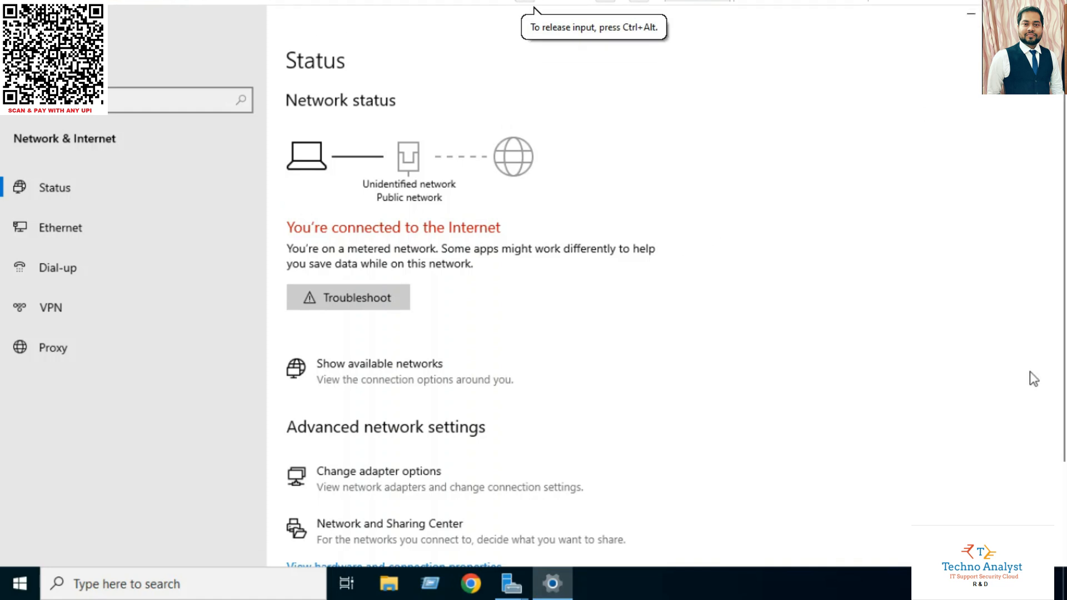
pyautogui.rightClick(550, 581)
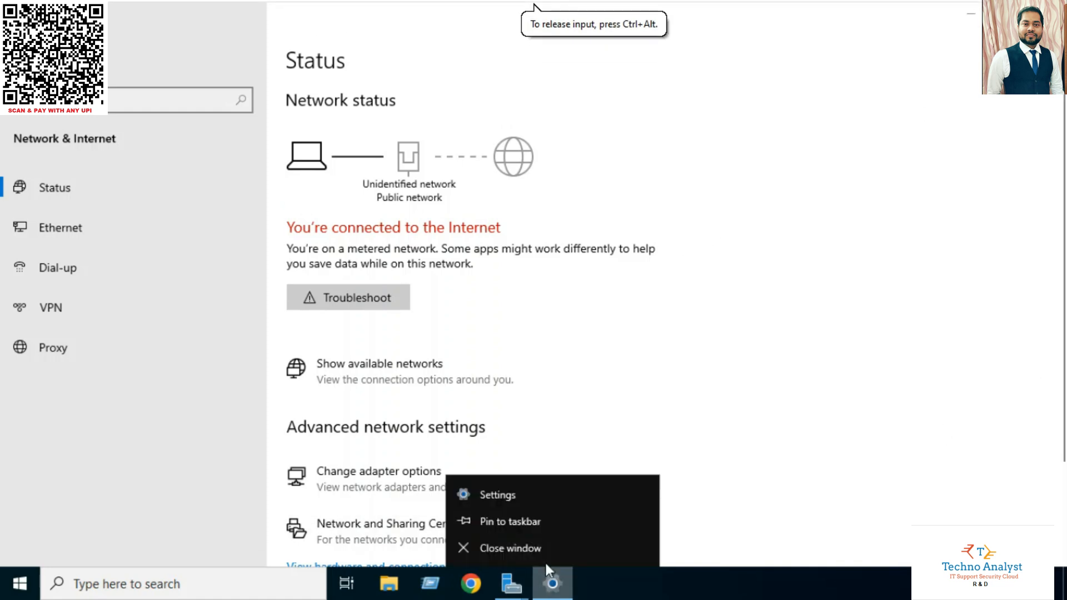
pyautogui.click(526, 549)
# Accept the DNS Server validation, pass the Features, AD DS and DNS pages, and install
pyautogui.click(513, 455)
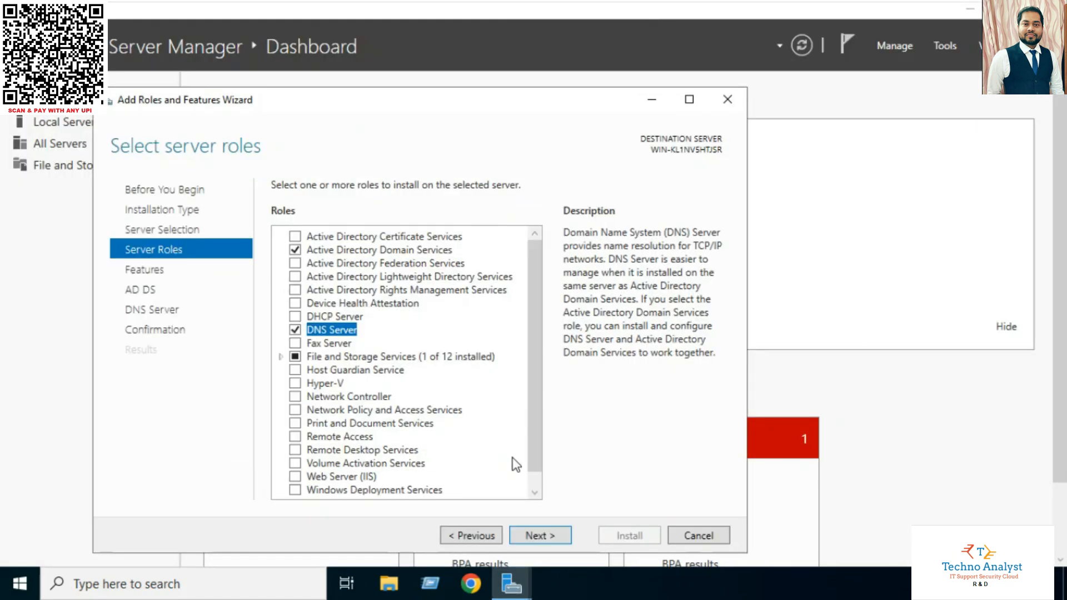
pyautogui.click(539, 536)
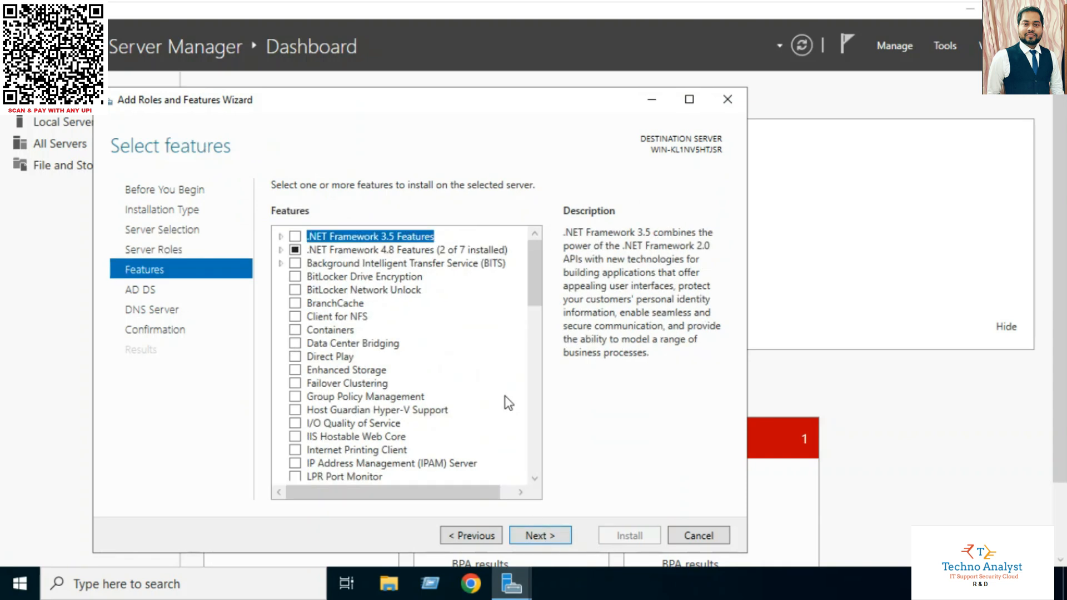
pyautogui.click(539, 537)
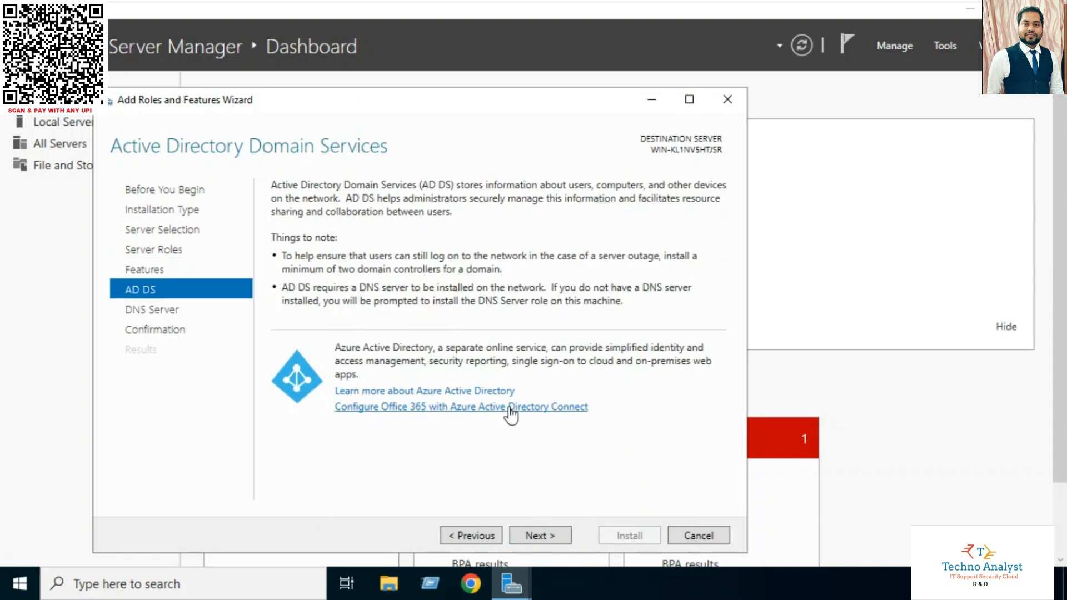
pyautogui.click(548, 535)
pyautogui.click(548, 534)
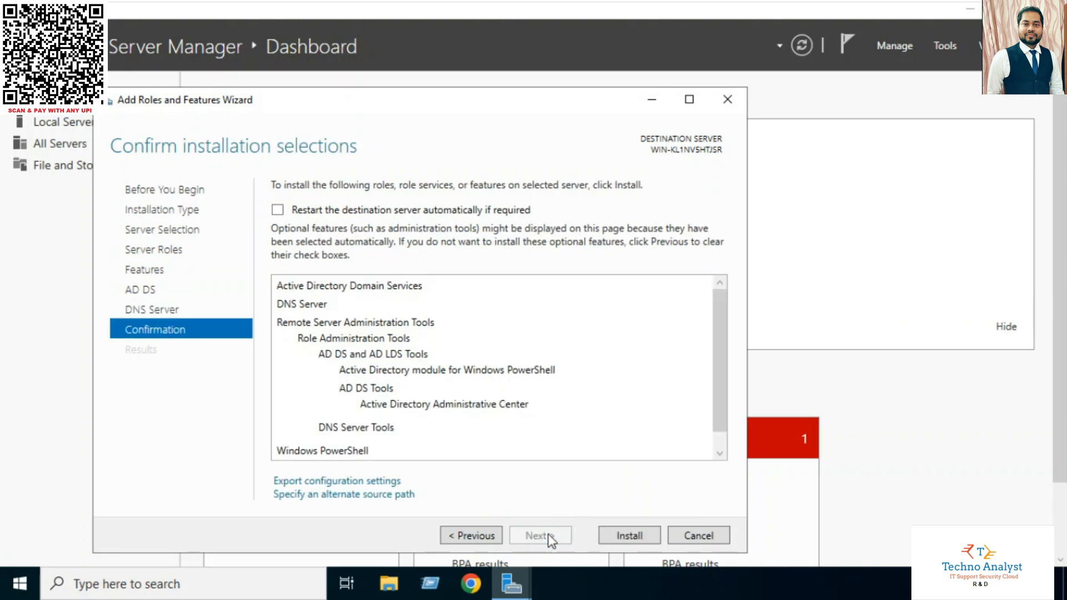
pyautogui.click(619, 536)
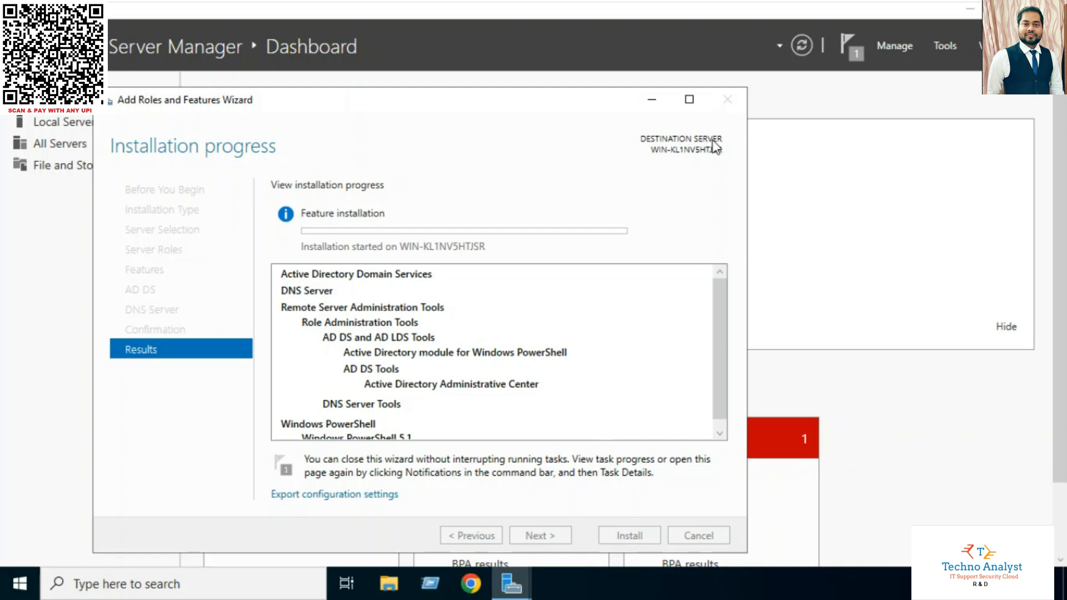
# Open the Notifications flag to check the role installation progress
pyautogui.click(850, 47)
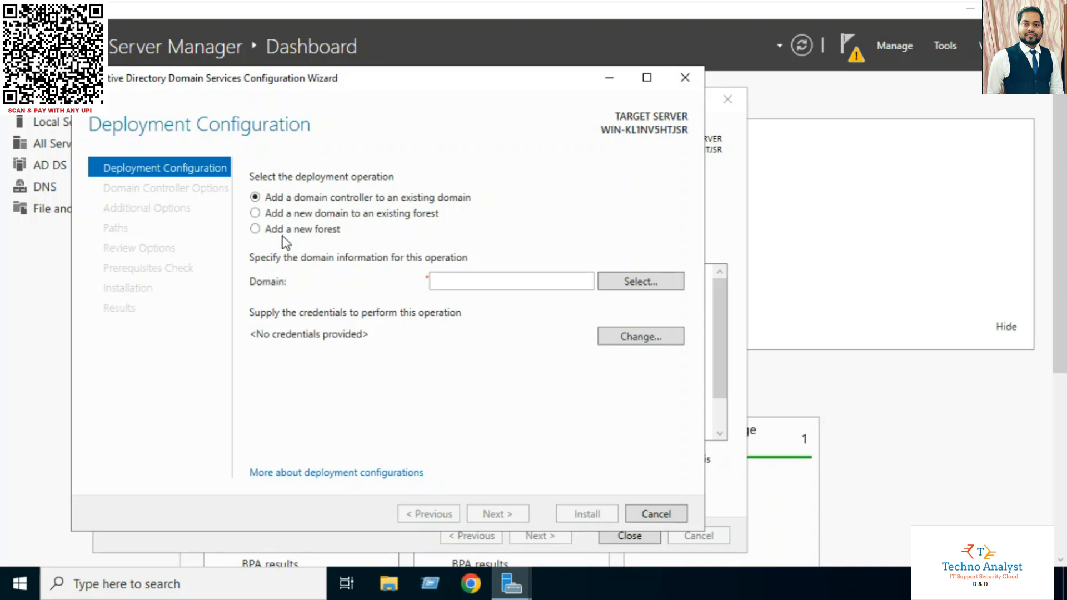
# Choose Add a new forest with root domain technord.com and validate it
pyautogui.click(256, 229)
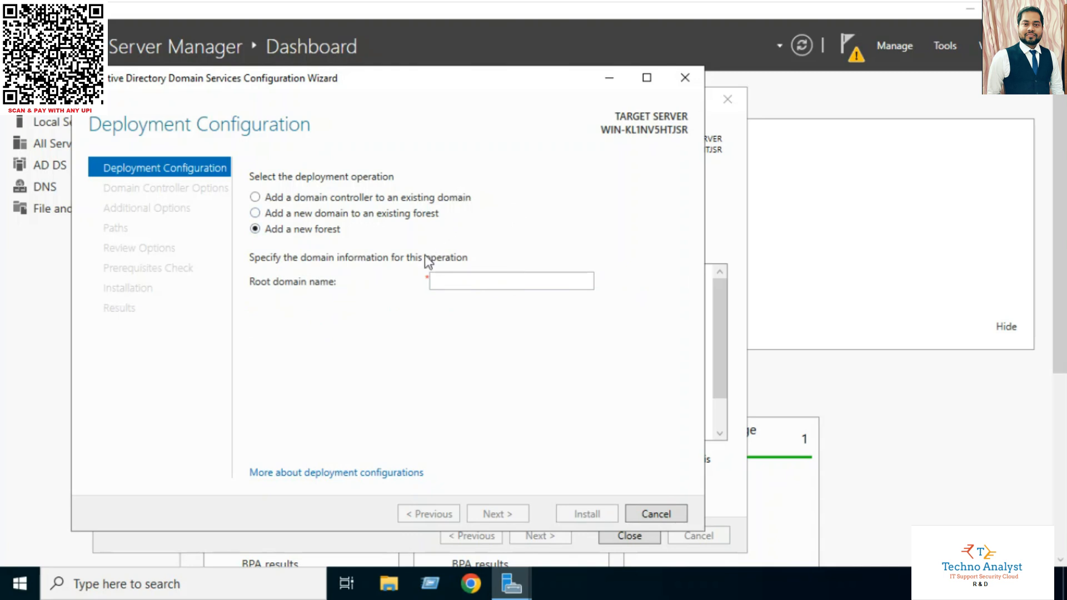
pyautogui.click(477, 277)
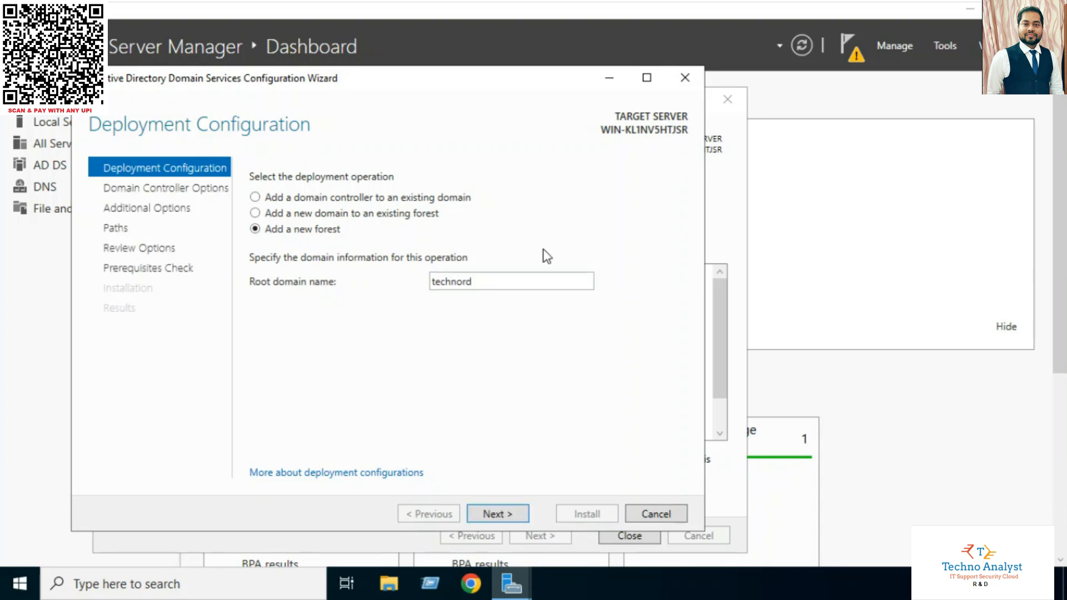
pyautogui.click(510, 281)
pyautogui.click(511, 281)
pyautogui.write('.com')
pyautogui.click(495, 514)
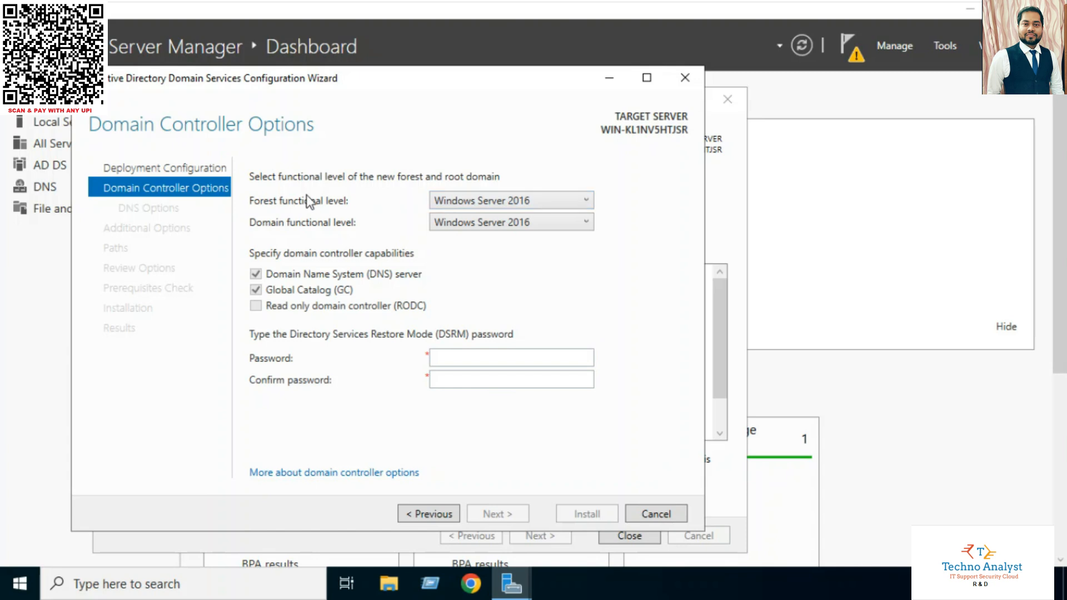
# Keep Windows Server 2016 as forest functional level and enter a DSRM password
pyautogui.click(555, 205)
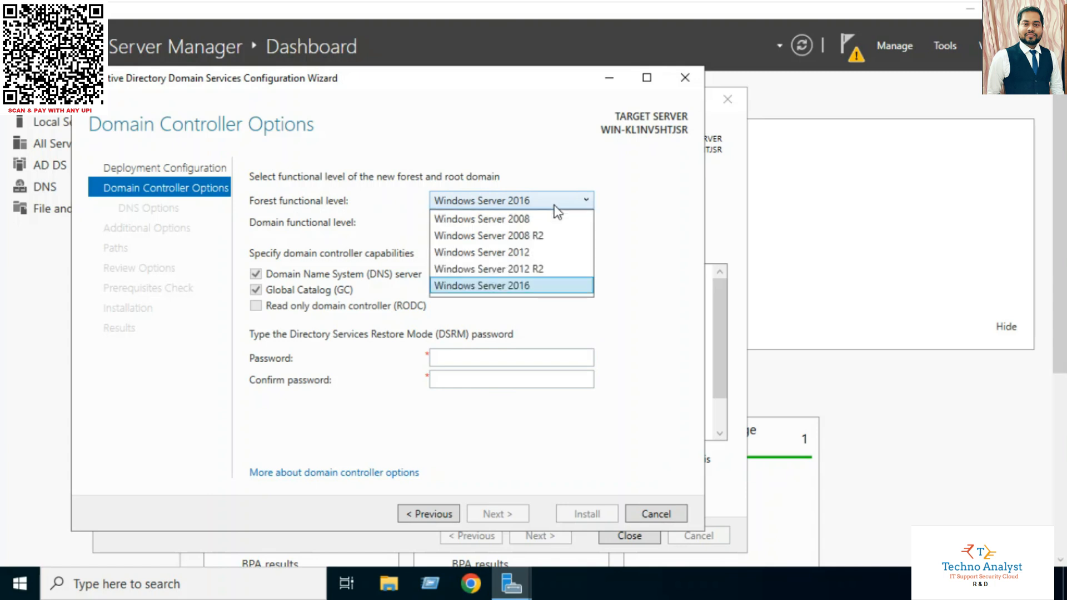
pyautogui.click(575, 167)
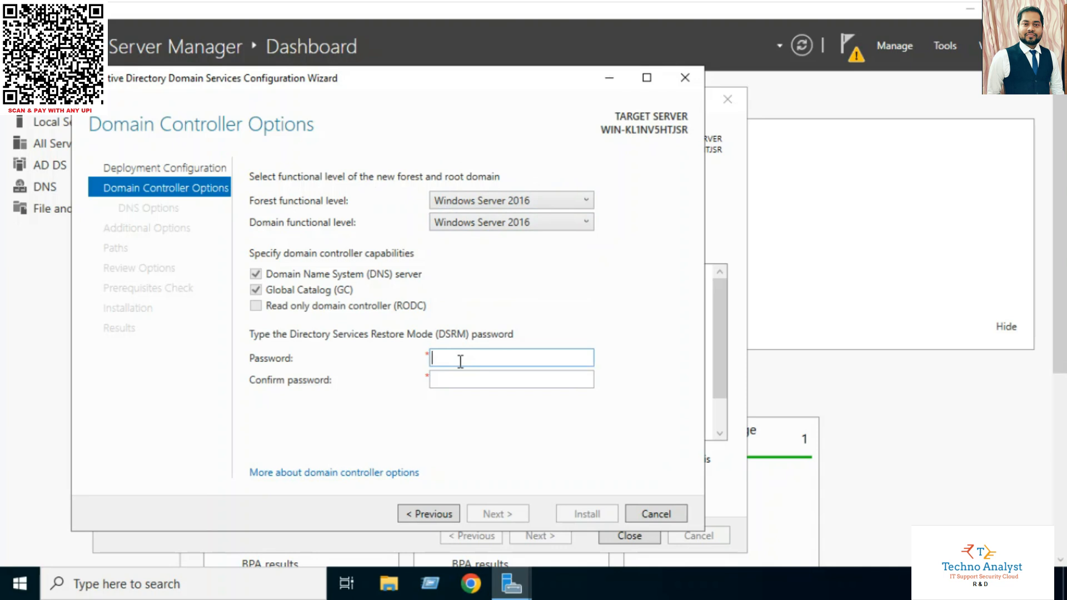
pyautogui.write('123')
pyautogui.click(448, 379)
# Replace the rejected DSRM password with a stronger one in both fields and reach DNS Options
pyautogui.write('123')
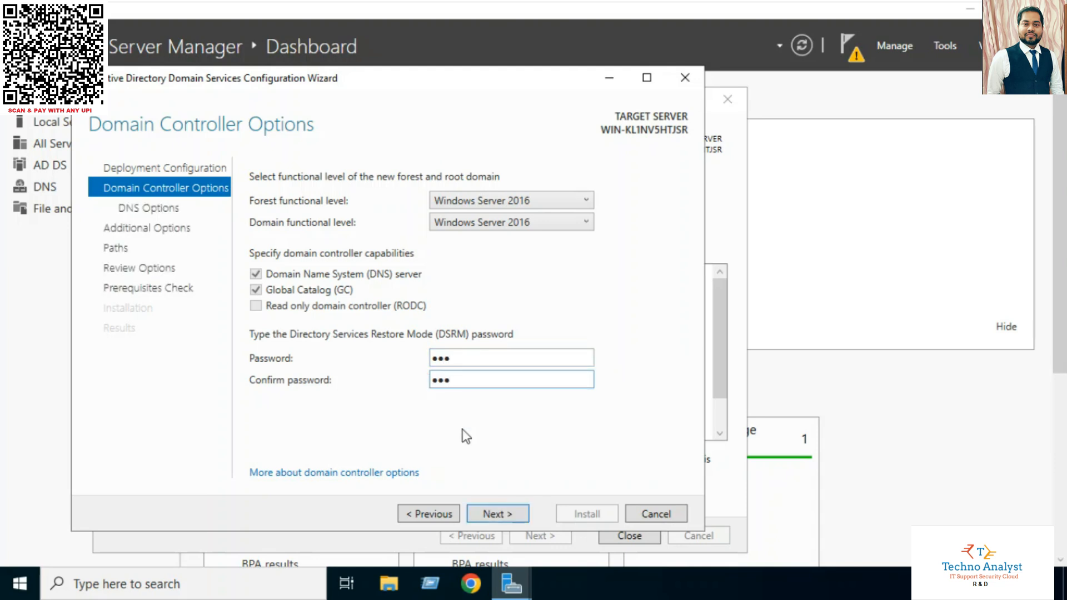
pyautogui.click(491, 515)
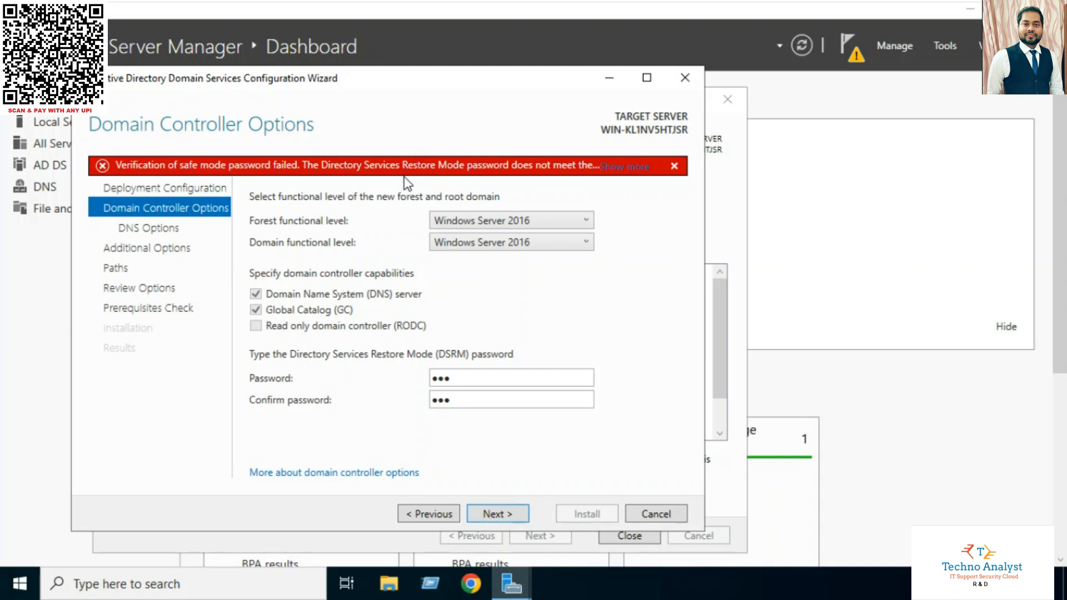
pyautogui.click(674, 166)
pyautogui.moveTo(471, 358); pyautogui.dragTo(421, 366)
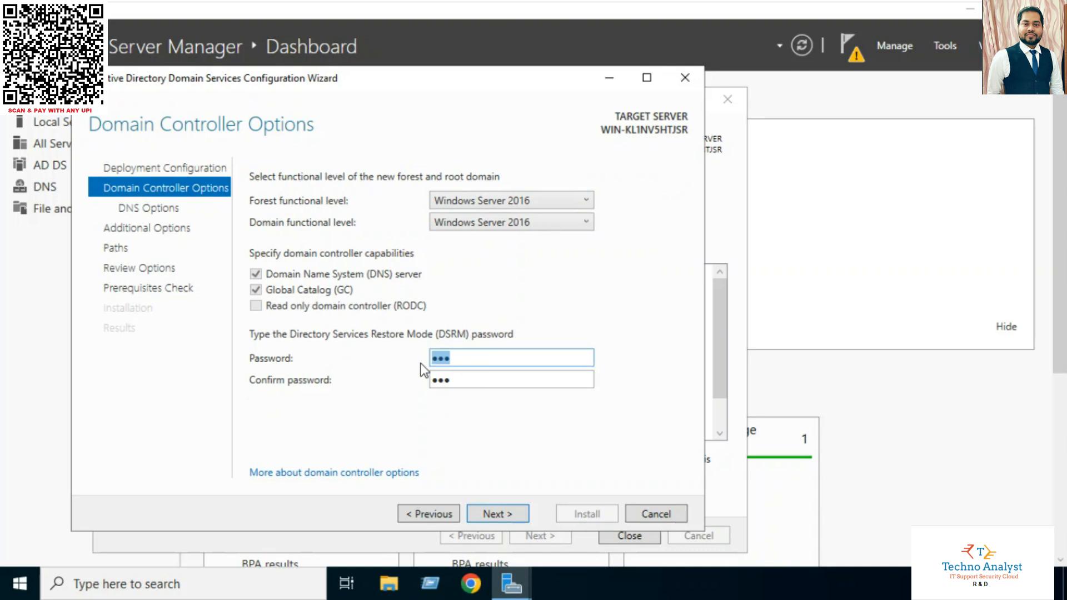
pyautogui.write('*****')
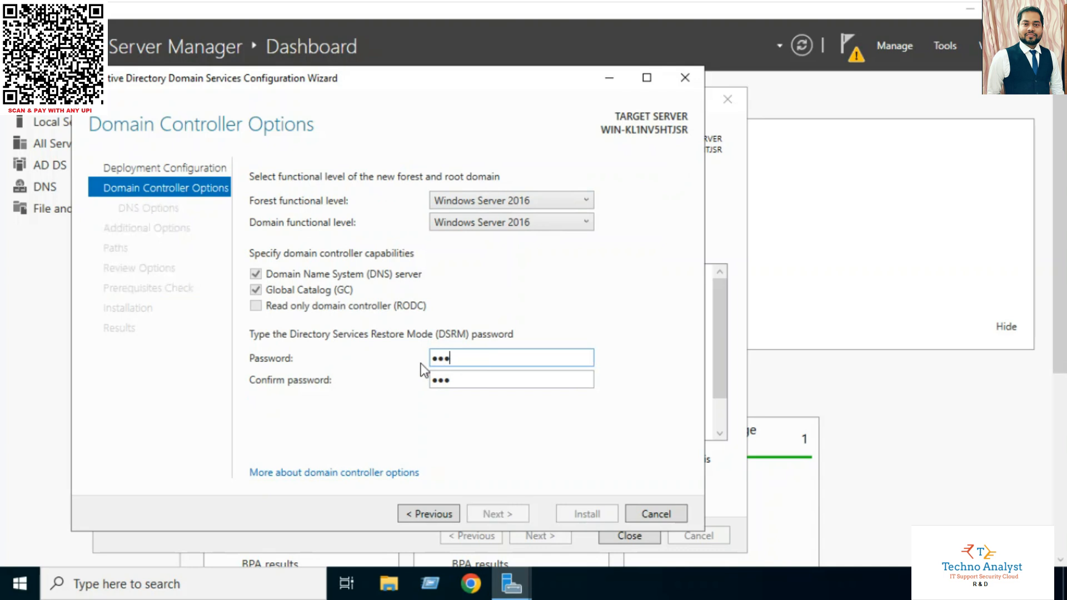
pyautogui.write('***')
pyautogui.press('Tab')
pyautogui.press('BackSpace')
pyautogui.press('BackSpace')
pyautogui.press('BackSpace')
pyautogui.write('****')
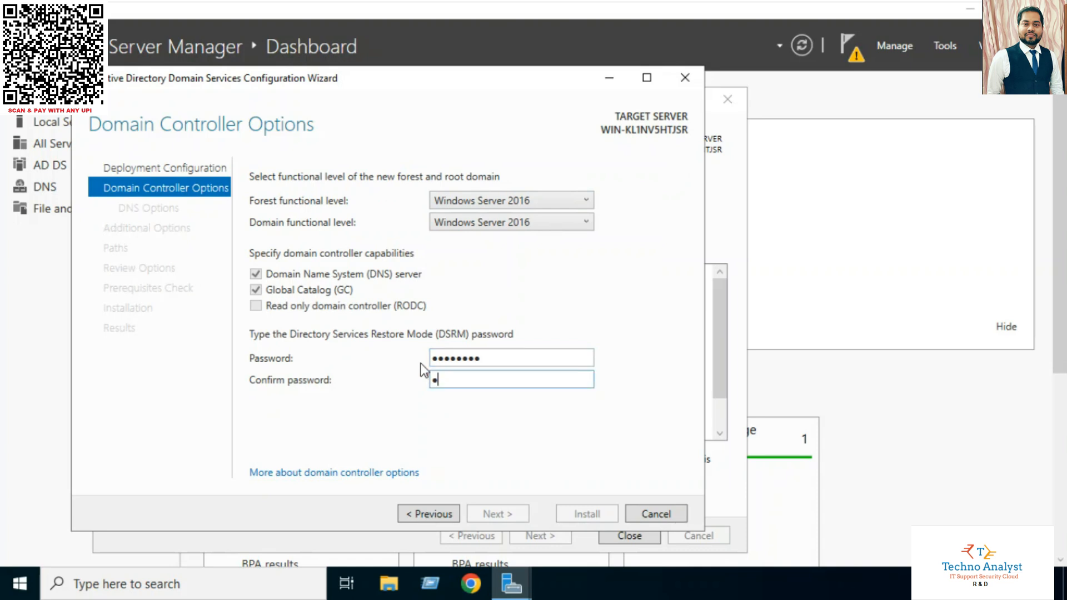
pyautogui.write('****')
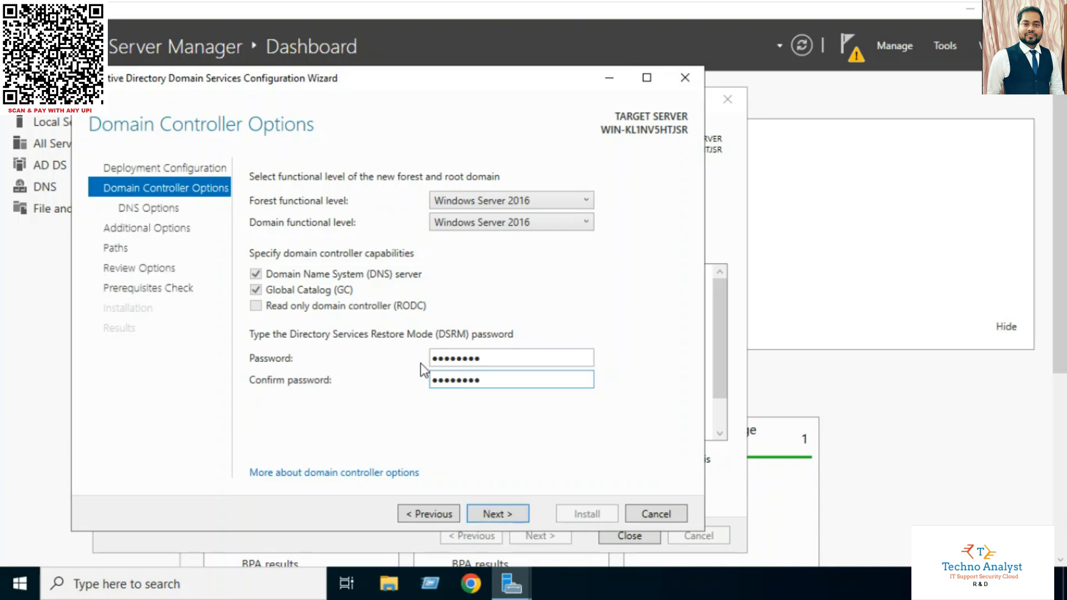
pyautogui.click(493, 514)
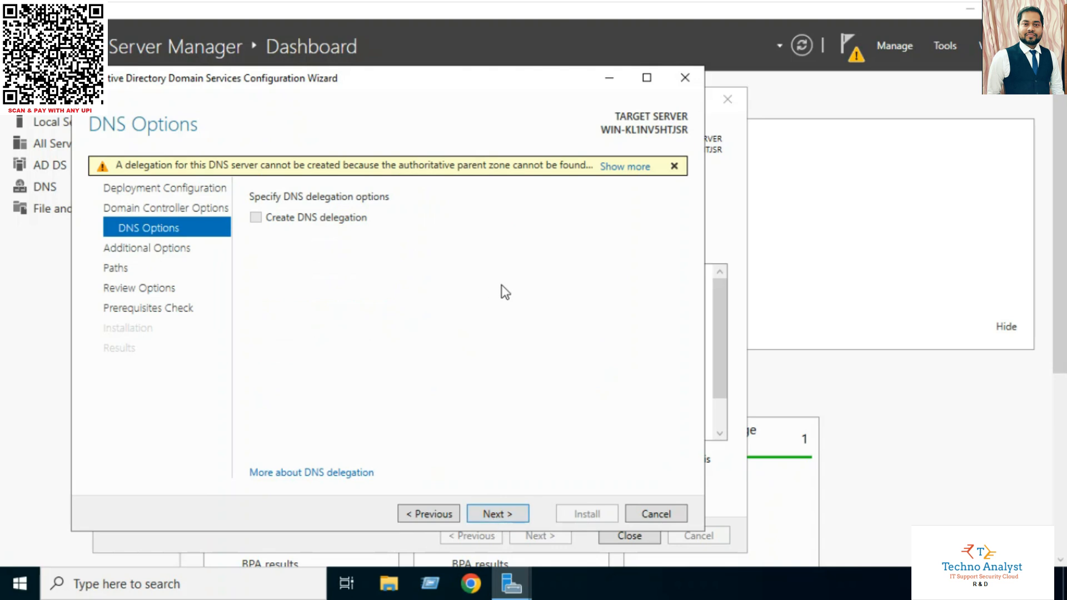
# Read and dismiss the DNS delegation warning, then advance to Additional Options
pyautogui.click(611, 168)
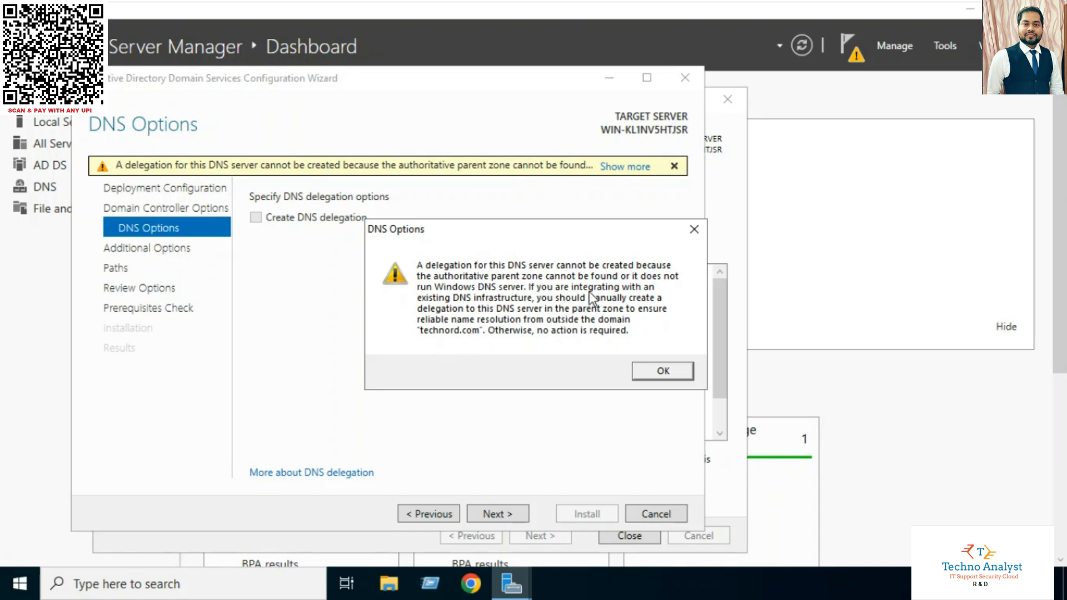
pyautogui.click(663, 371)
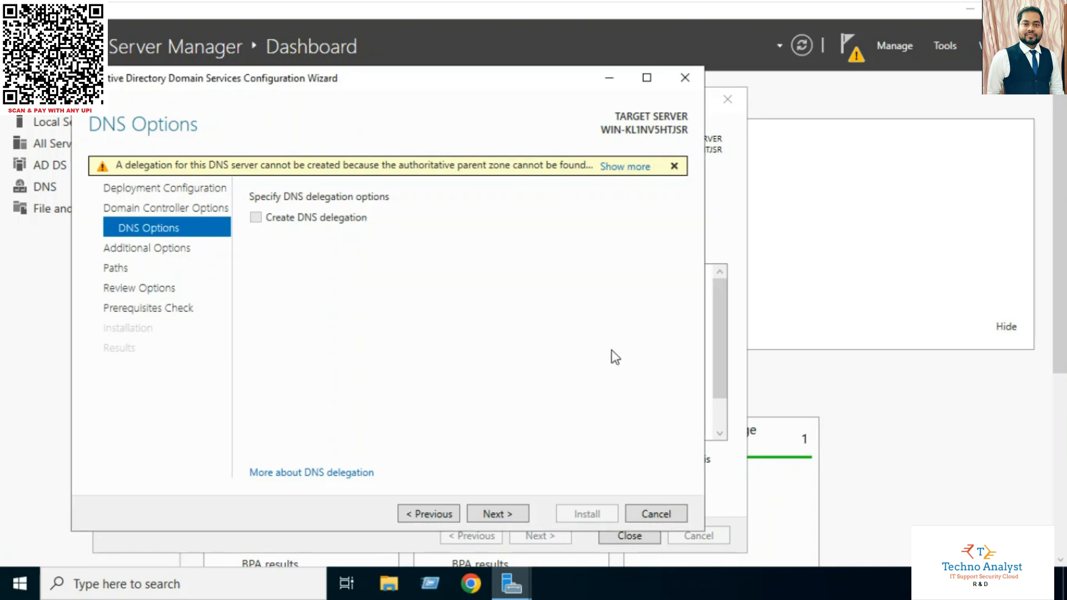
pyautogui.click(491, 515)
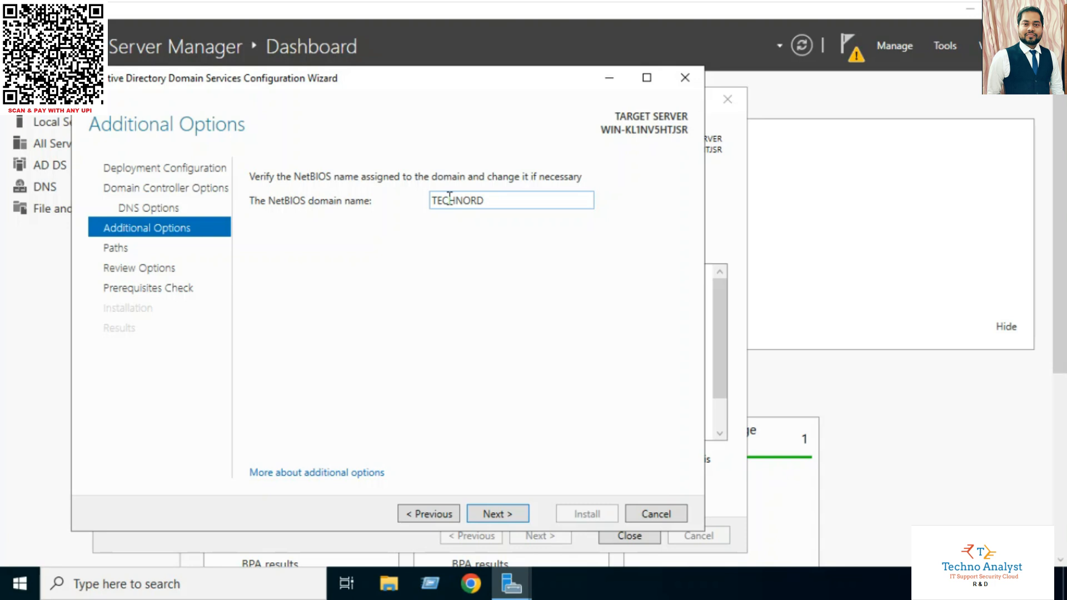
# Keep the NetBIOS name TECHNORD and accept the default NTDS and SYSVOL folder paths
pyautogui.doubleClick(528, 199)
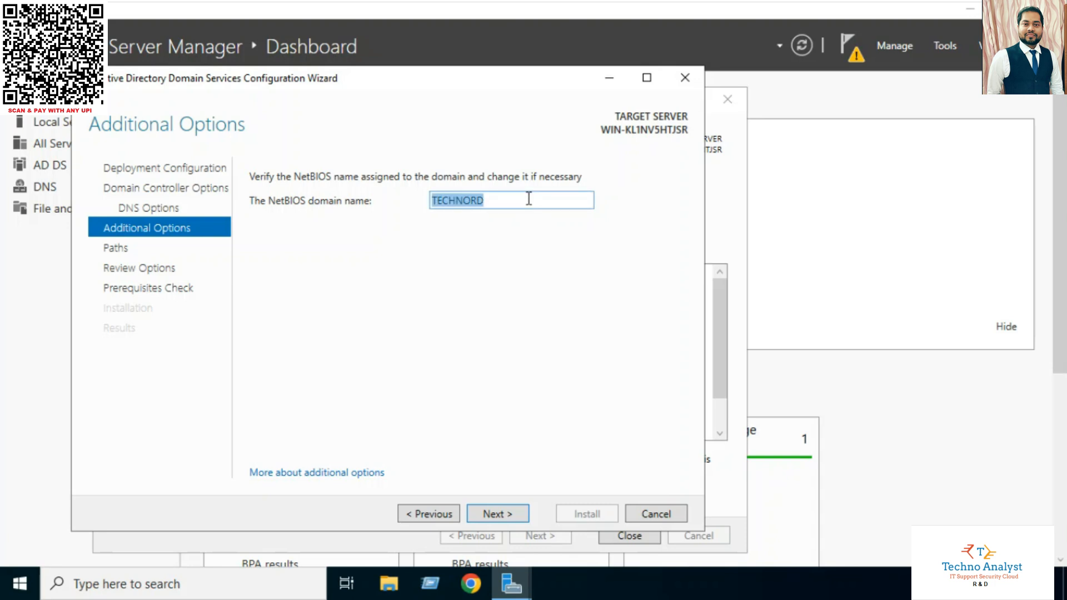
pyautogui.click(528, 198)
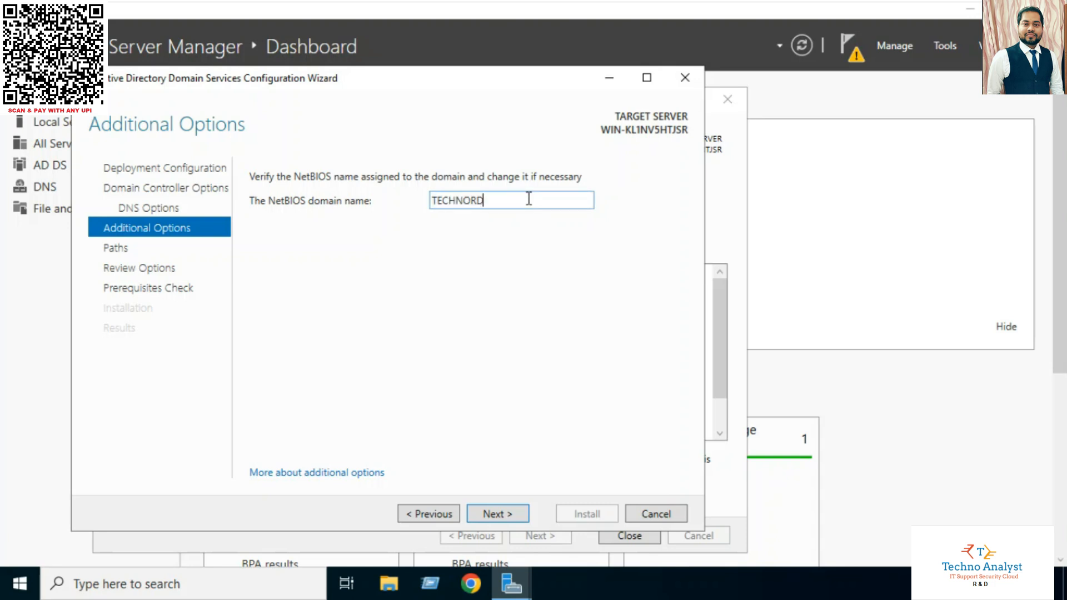
pyautogui.click(496, 520)
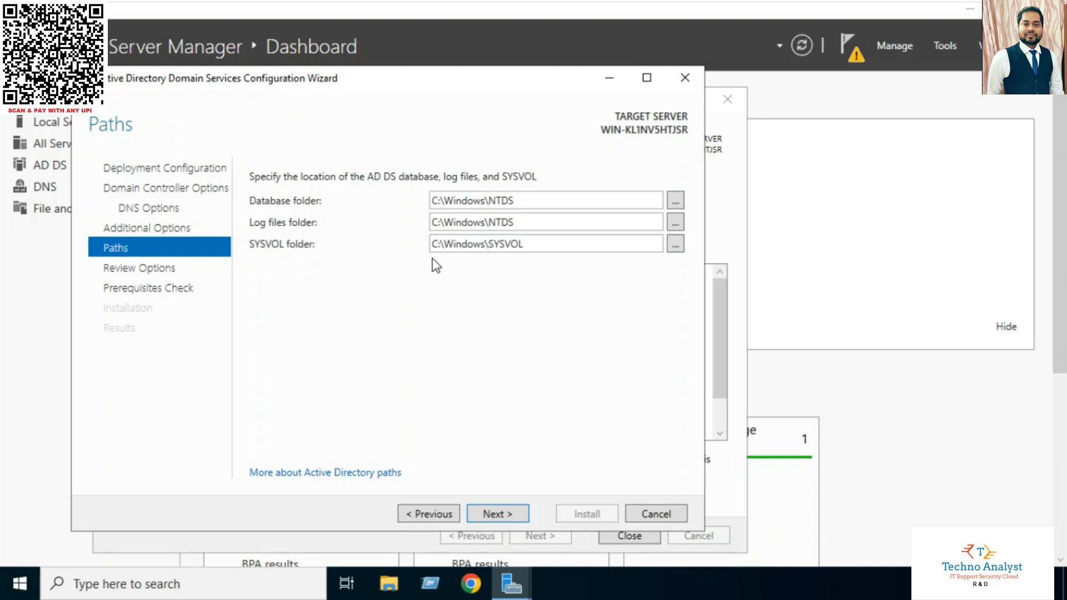
pyautogui.click(503, 518)
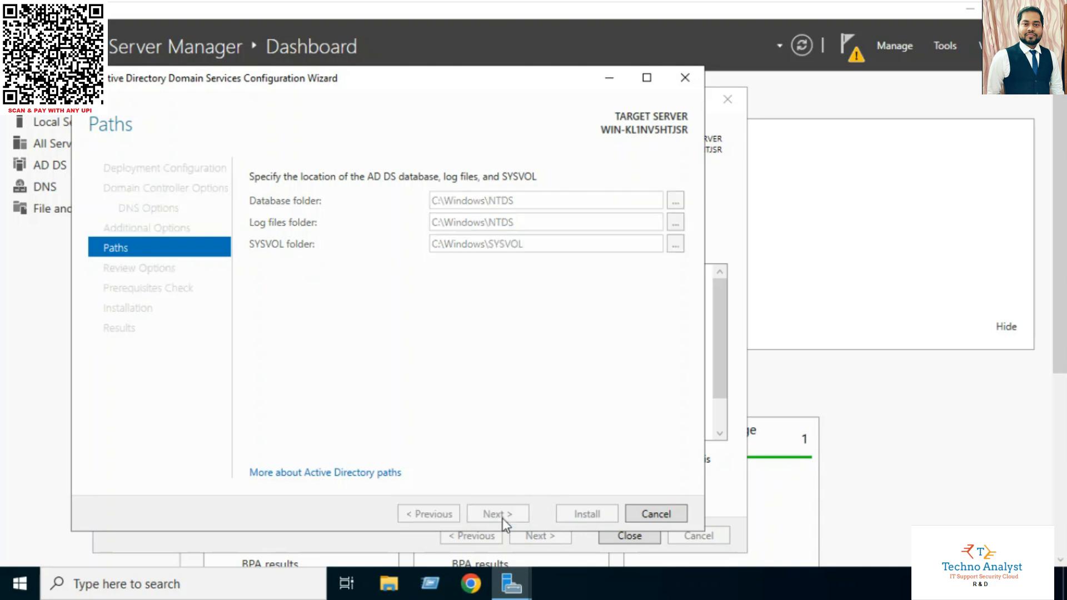
# Move past Review Options to the prerequisite check and start the domain controller installation
pyautogui.click(502, 518)
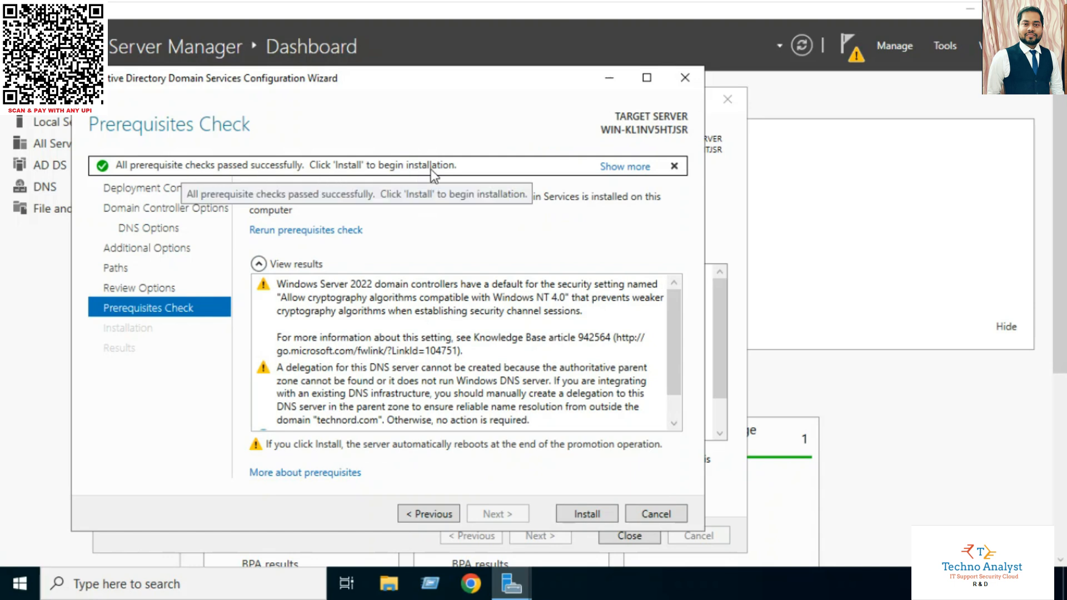
pyautogui.click(599, 518)
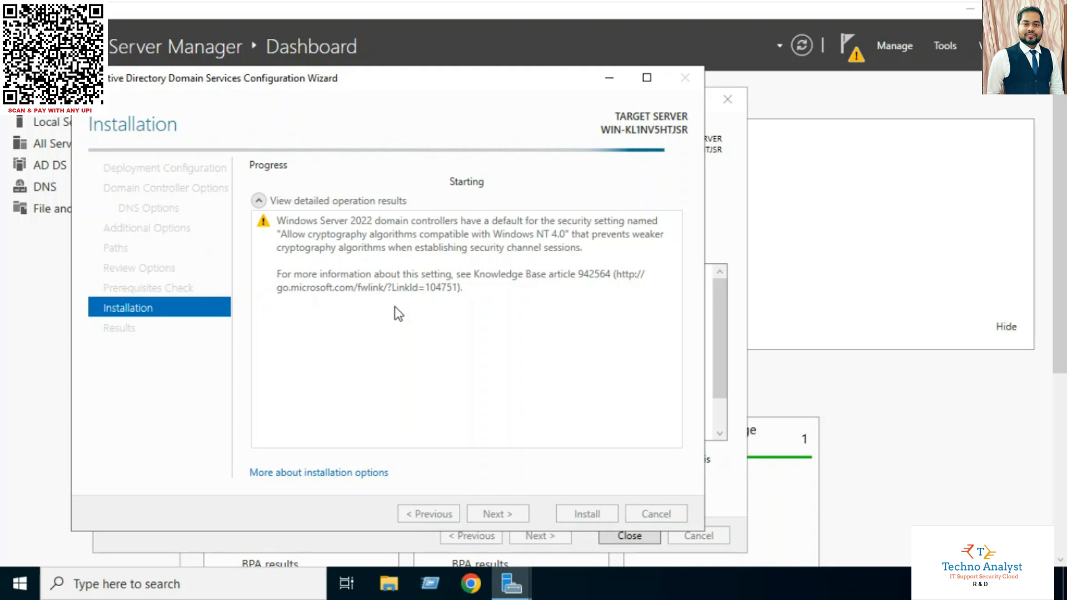
# Check promotion progress in Notifications, then bring up the installation results while the server reboots
pyautogui.click(849, 60)
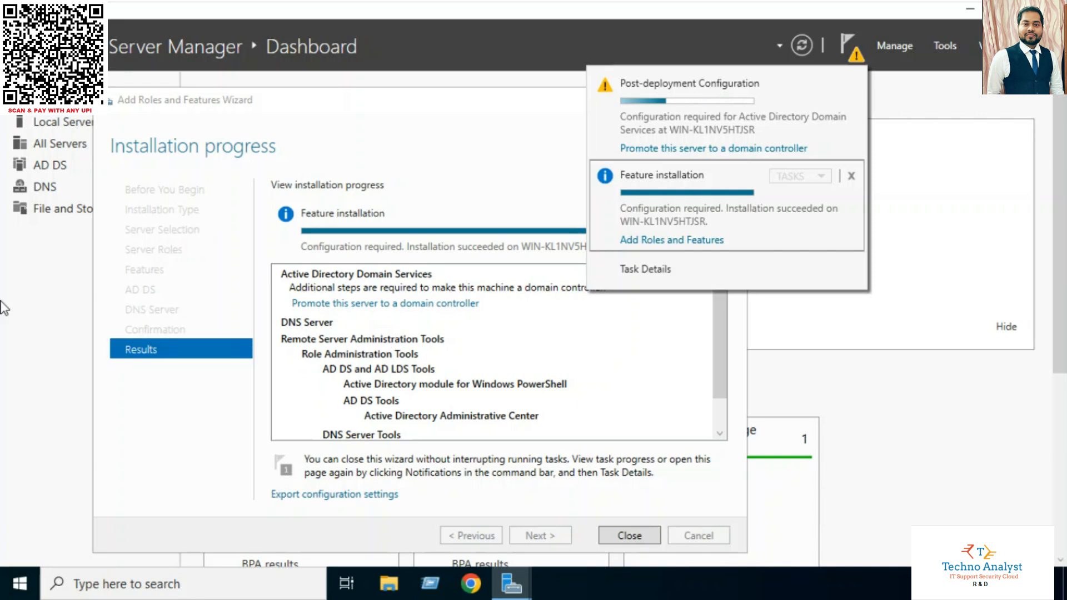
pyautogui.click(699, 379)
pyautogui.click(481, 143)
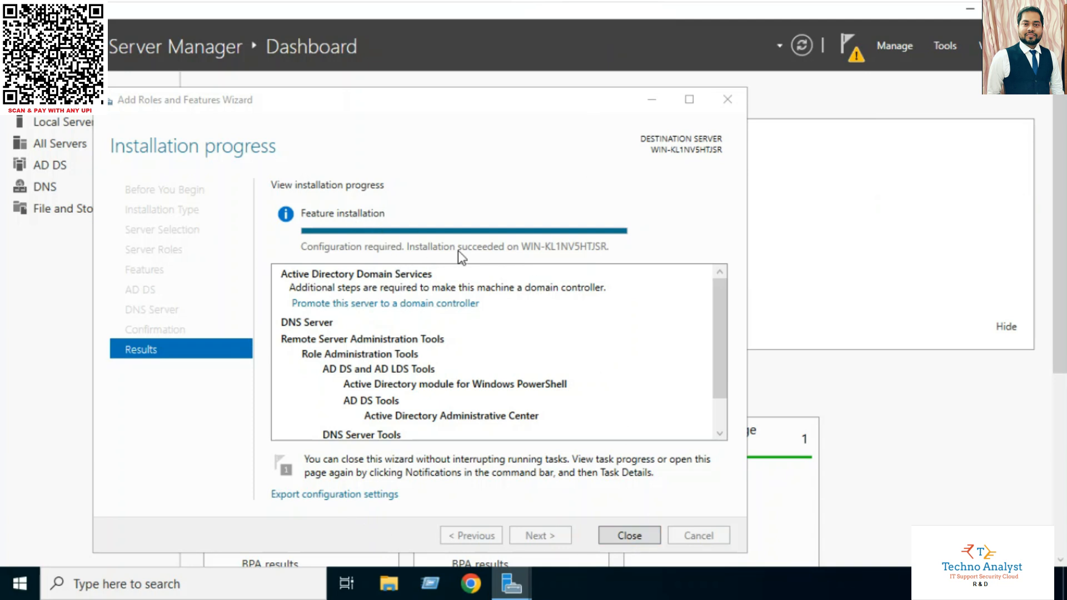
pyautogui.click(479, 242)
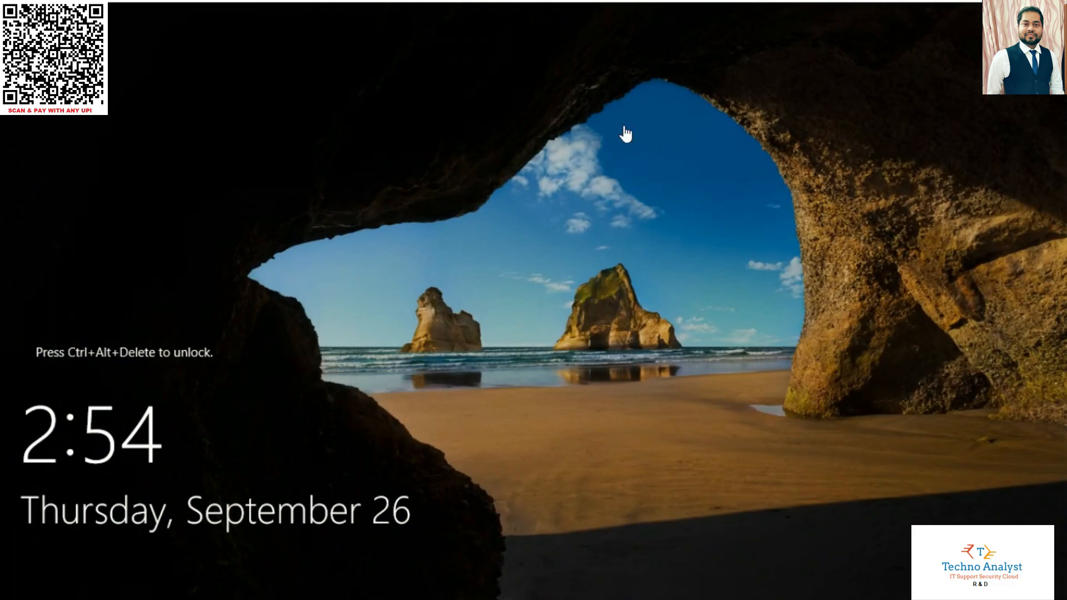
# Send Ctrl+Alt+Del to the rebooted server from VMware's VM menu
pyautogui.moveTo(292, 1)
pyautogui.click(195, 11)
pyautogui.click(222, 10)
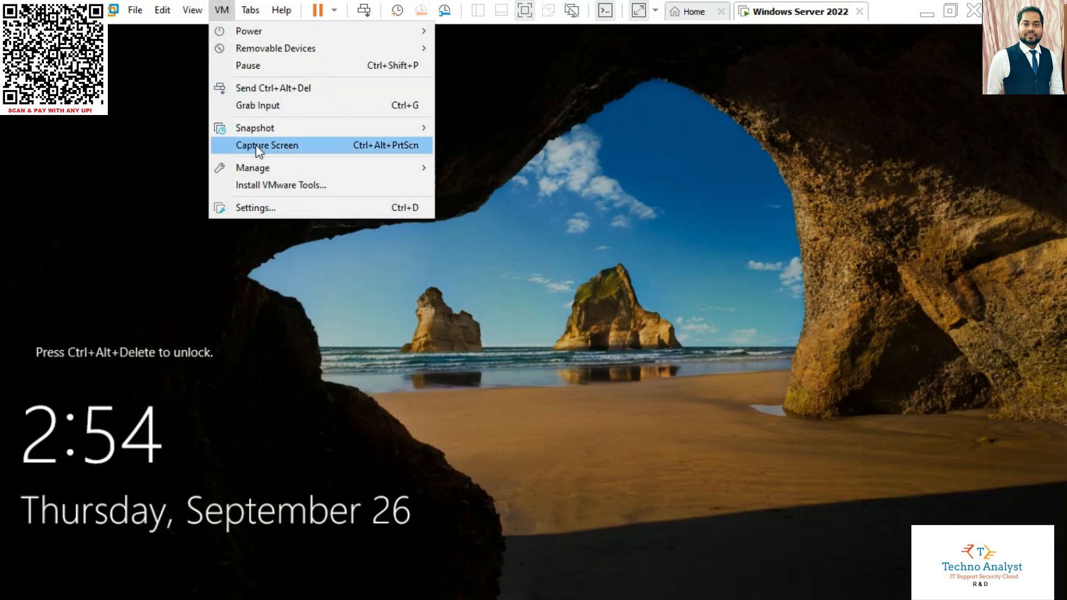
pyautogui.click(247, 88)
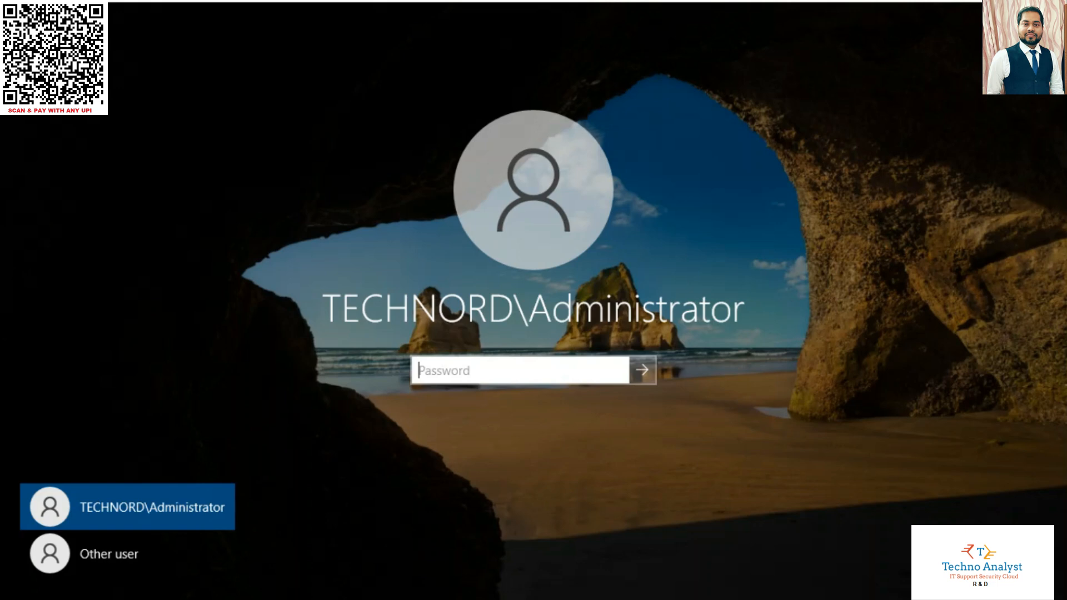
# Sign in by entering the domain Administrator account password
pyautogui.click(639, 528)
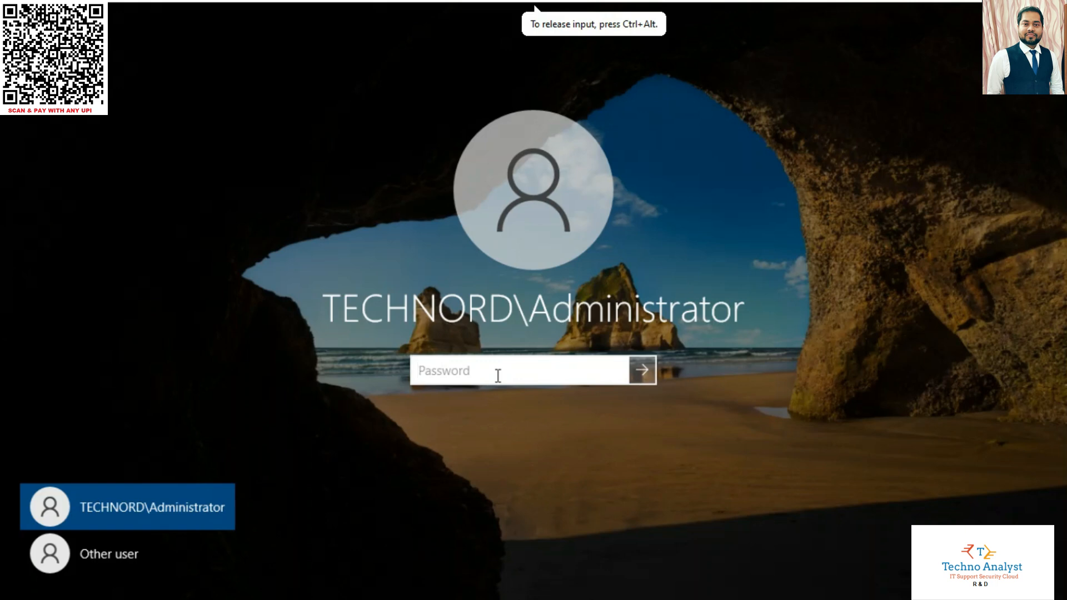
pyautogui.write('•••')
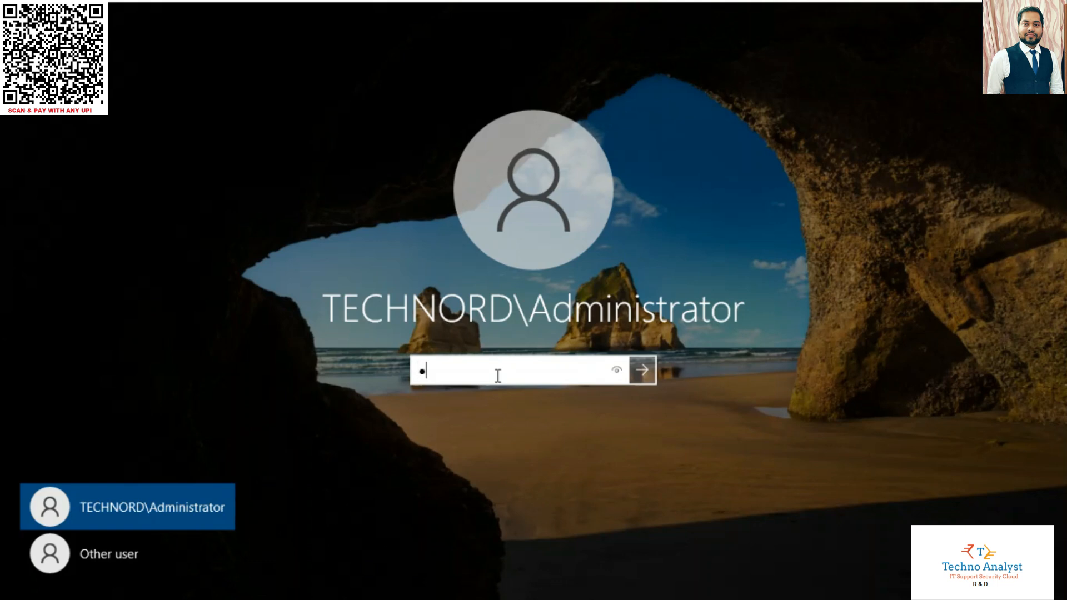
pyautogui.press('BackSpace')
pyautogui.press('BackSpace')
pyautogui.press('BackSpace')
pyautogui.write('••••••••')
pyautogui.press('Return')
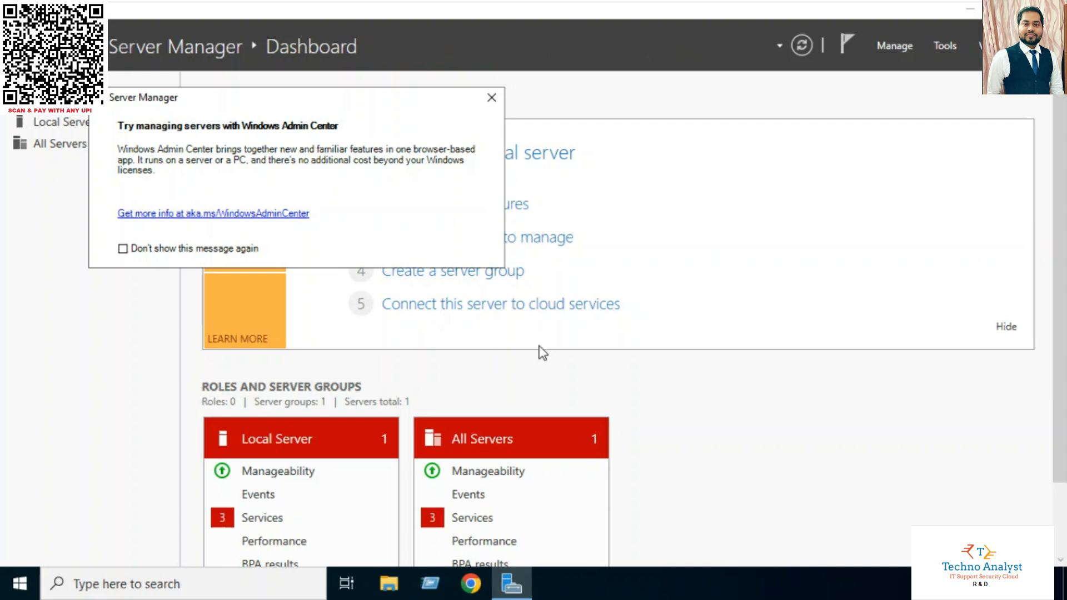
# Dismiss the Windows Admin Center notice, review the AD DS and DNS tiles, and close Server Manager
pyautogui.click(492, 98)
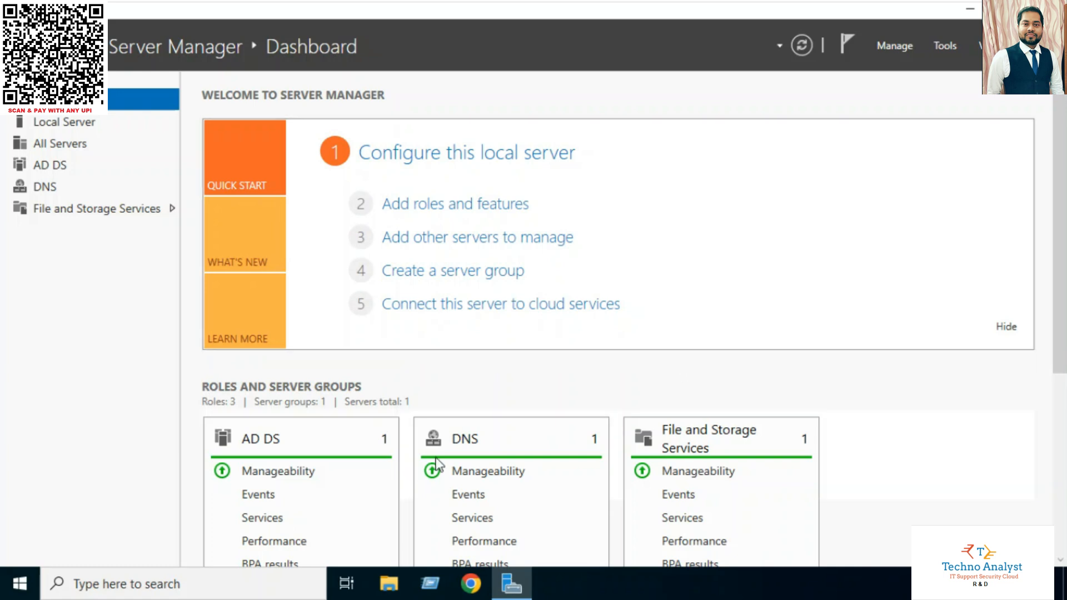
pyautogui.moveTo(1058, 301); pyautogui.dragTo(1057, 330)
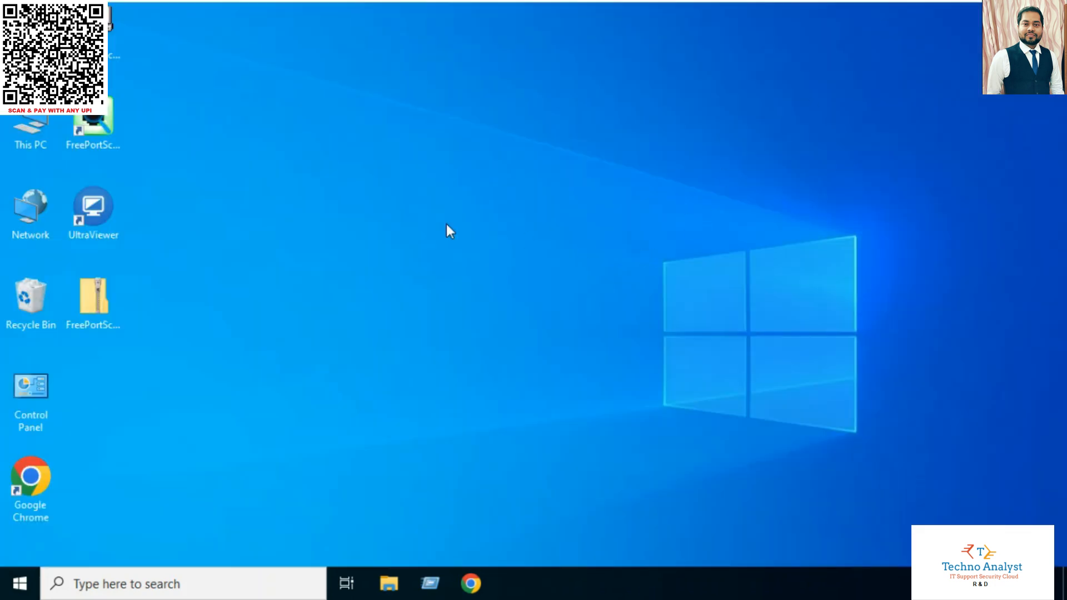
pyautogui.click(445, 224)
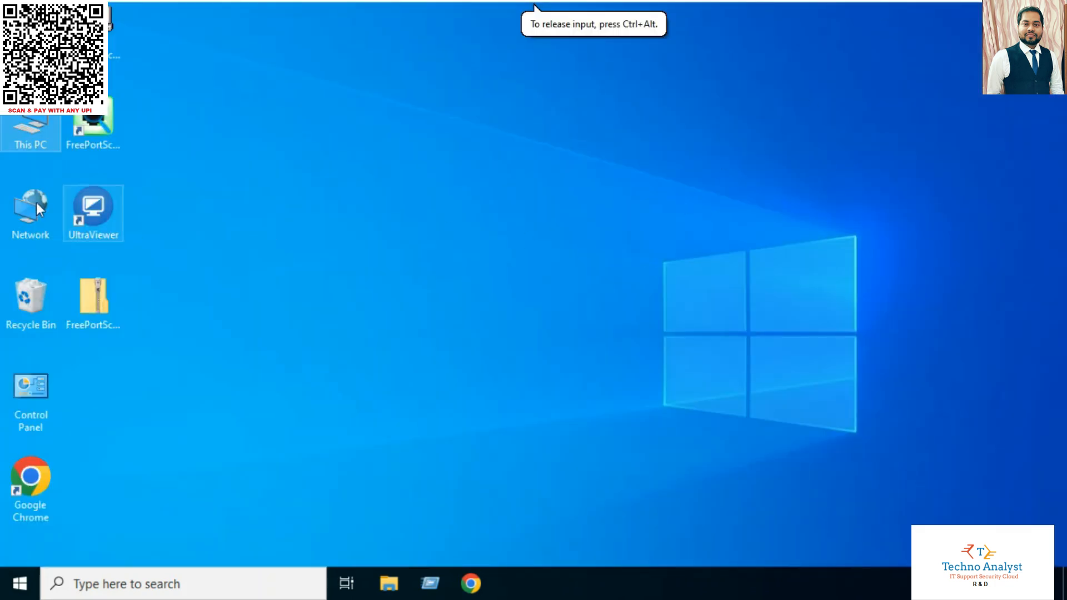
# Open This PC's system properties and inspect the full computer name under the technord.com domain
pyautogui.rightClick(29, 127)
pyautogui.click(96, 331)
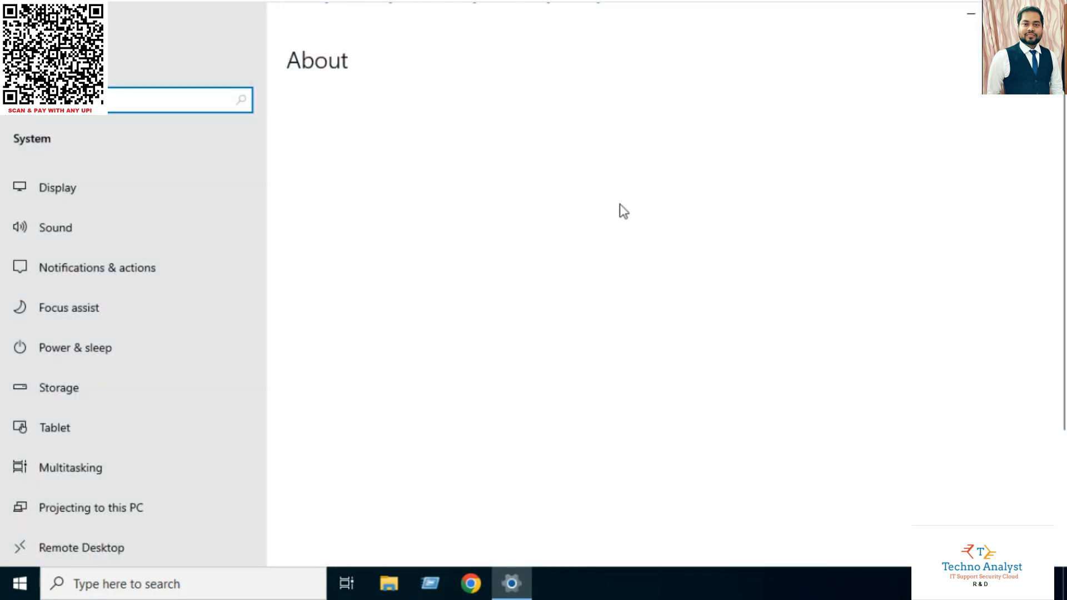
pyautogui.click(911, 246)
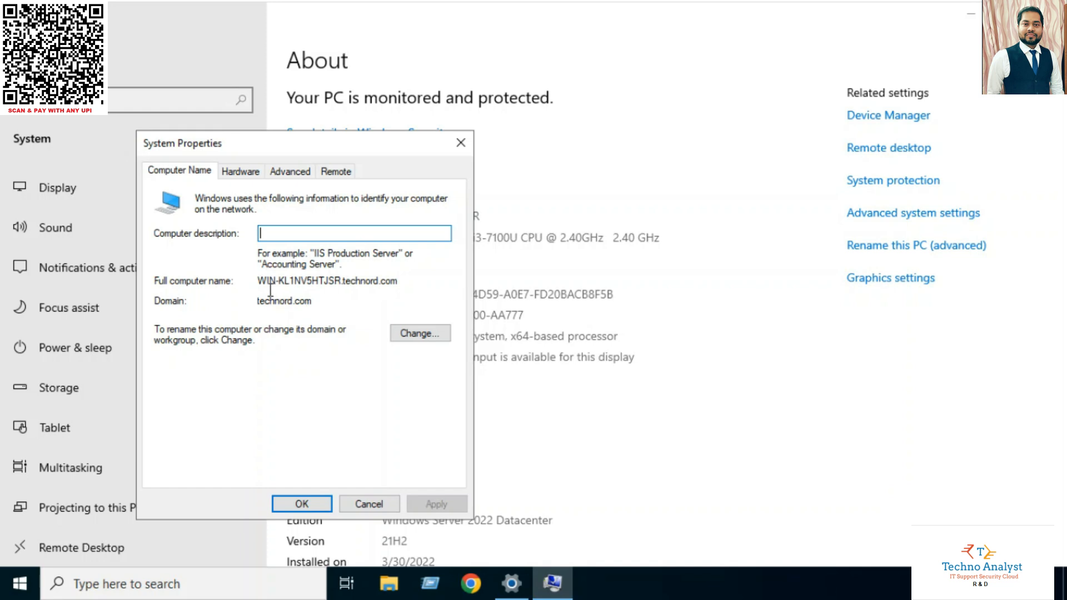
pyautogui.moveTo(300, 282); pyautogui.dragTo(343, 285)
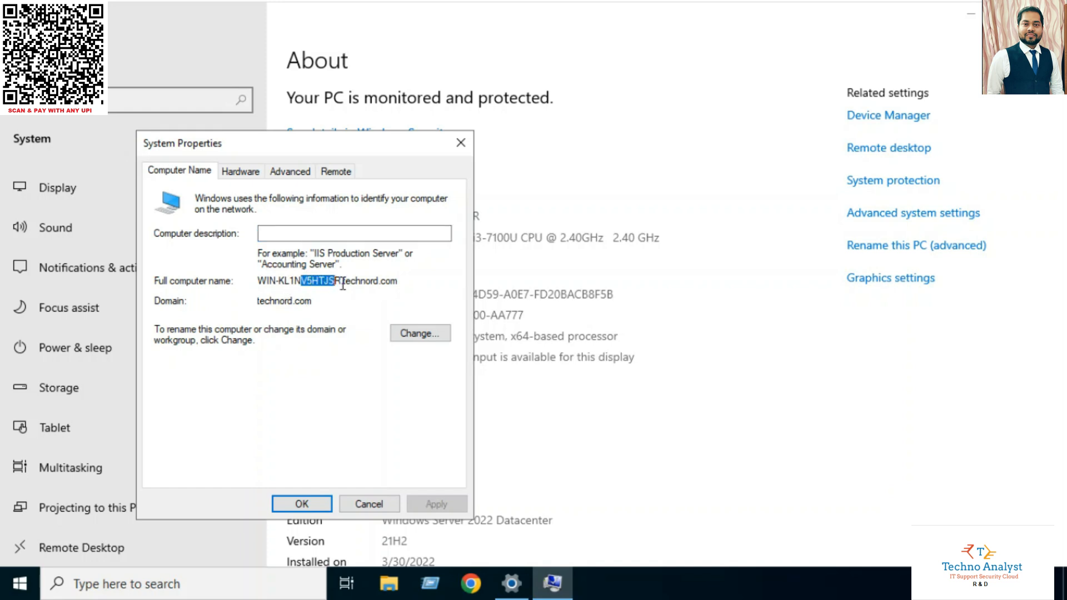
# Confirm domain membership technord.com in the name change dialog, then cancel out of both dialogs
pyautogui.click(428, 336)
pyautogui.click(595, 381)
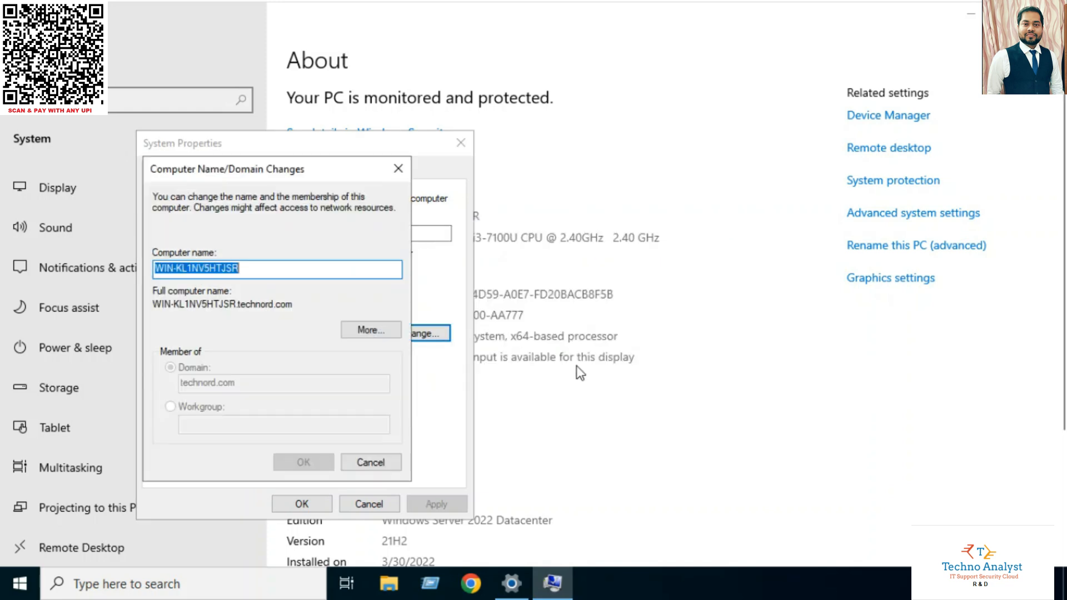
pyautogui.click(275, 273)
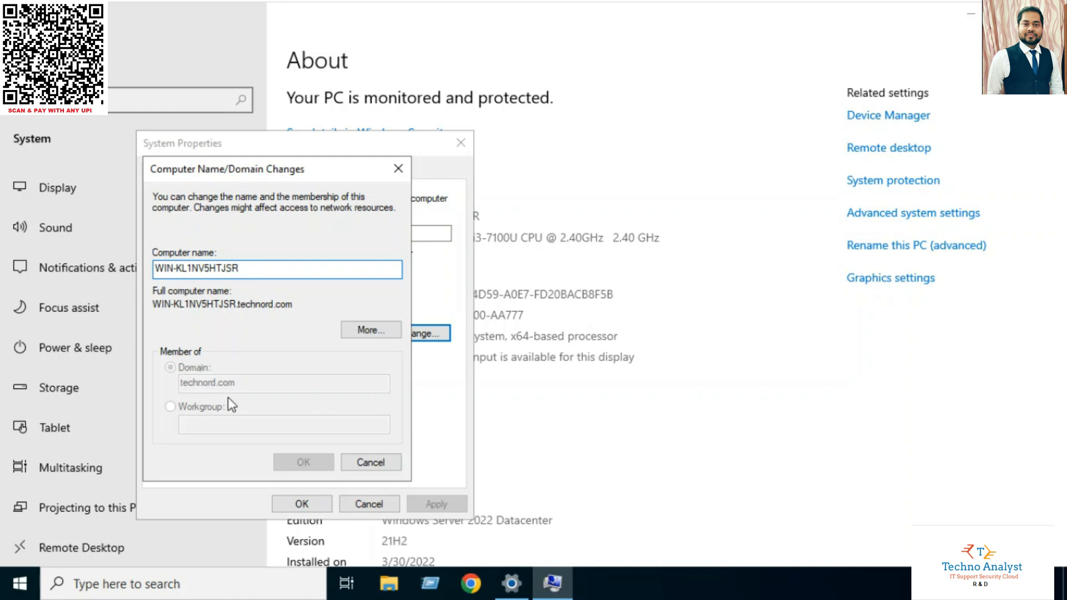
pyautogui.click(370, 462)
pyautogui.click(369, 503)
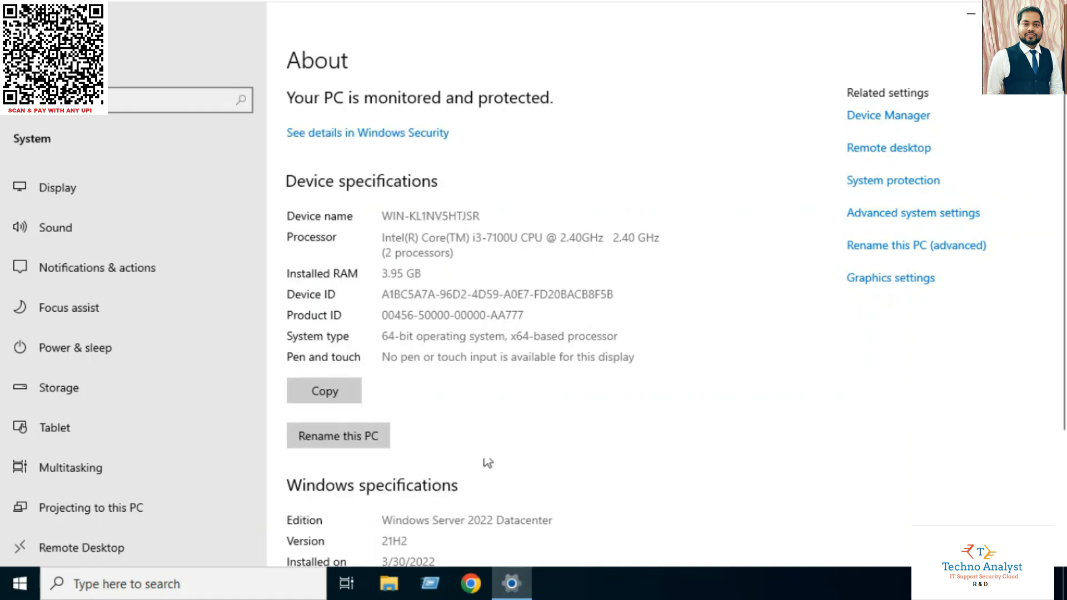